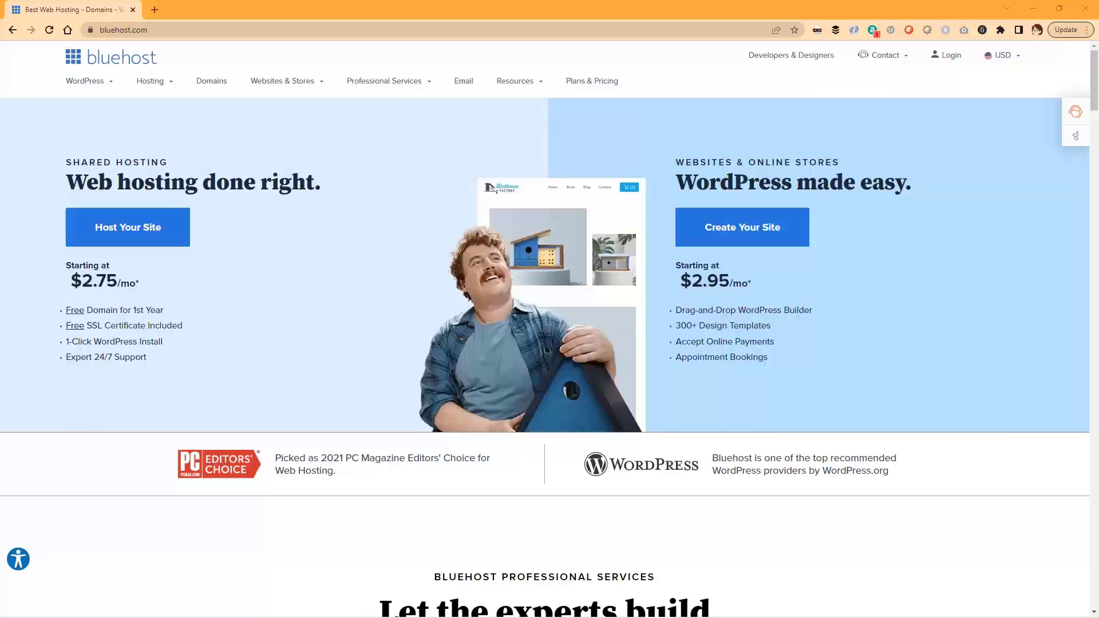
Choose the Basic shared hosting plan for 12 months and request the new domain ditchyourdayjob.net
{"action": "left_click", "coordinate": [120, 231]}
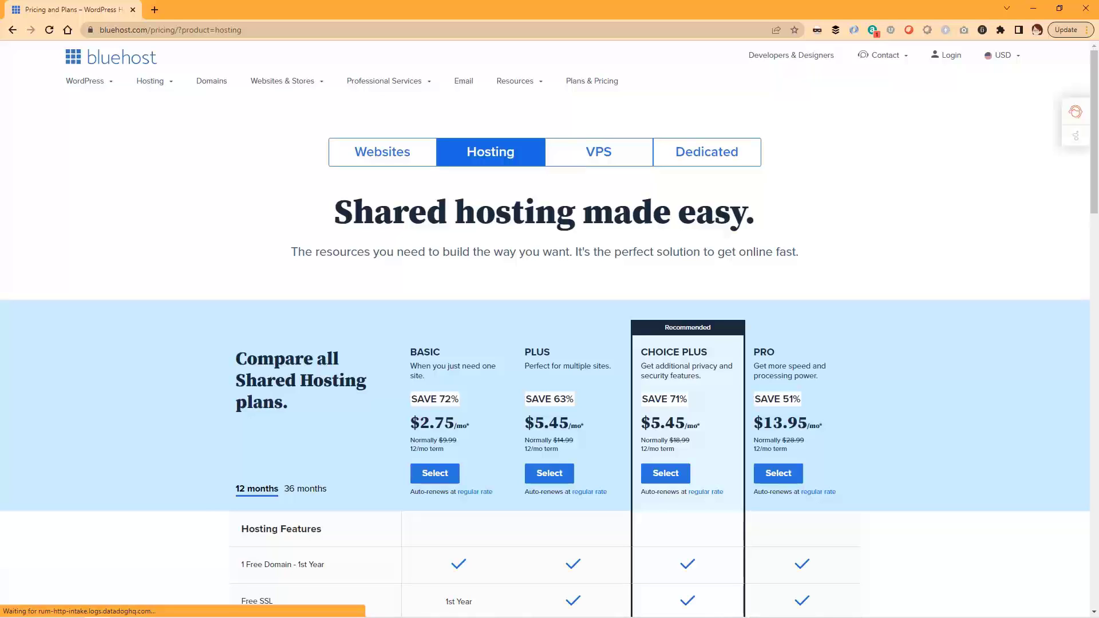
{"action": "left_click", "coordinate": [435, 480]}
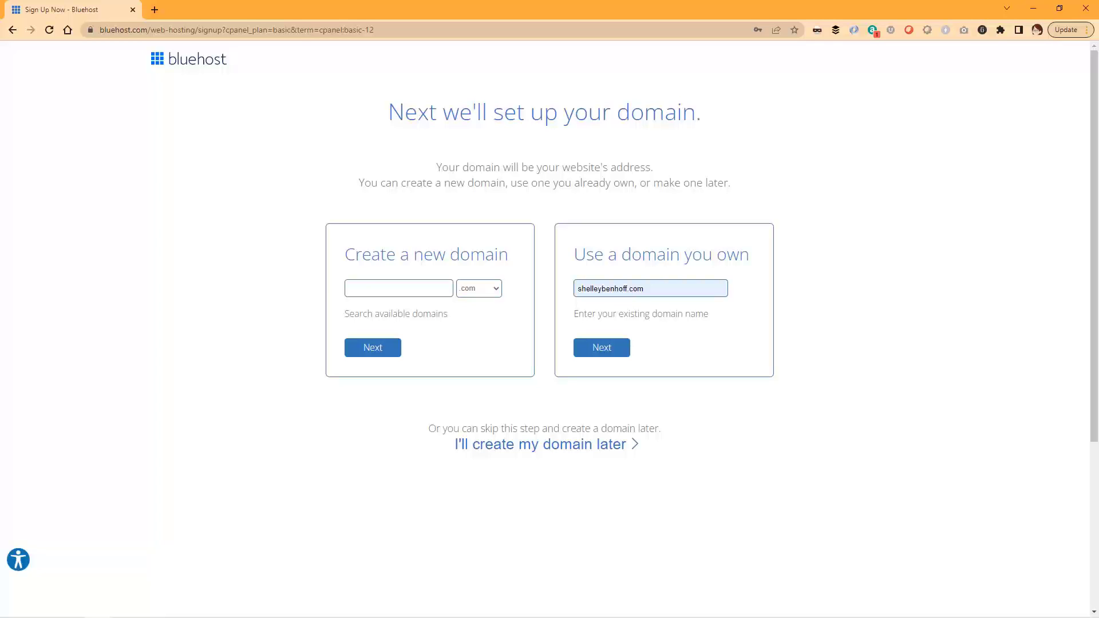
{"action": "left_click", "coordinate": [429, 292]}
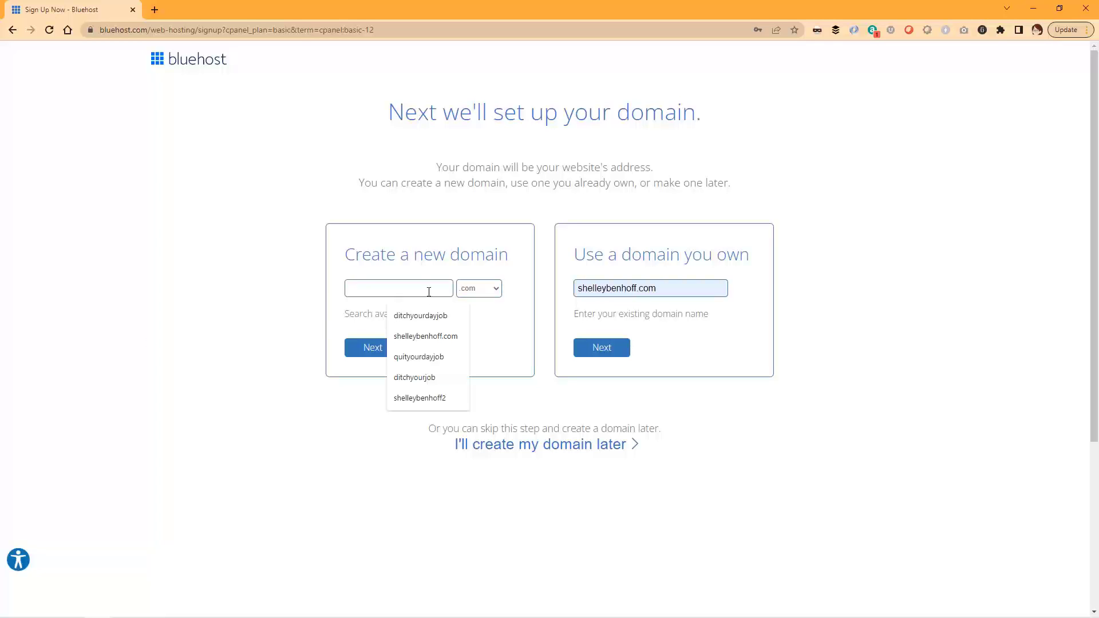
{"action": "left_click", "coordinate": [429, 318]}
{"action": "left_click", "coordinate": [473, 290]}
{"action": "left_click", "coordinate": [477, 313]}
{"action": "left_click", "coordinate": [371, 350]}
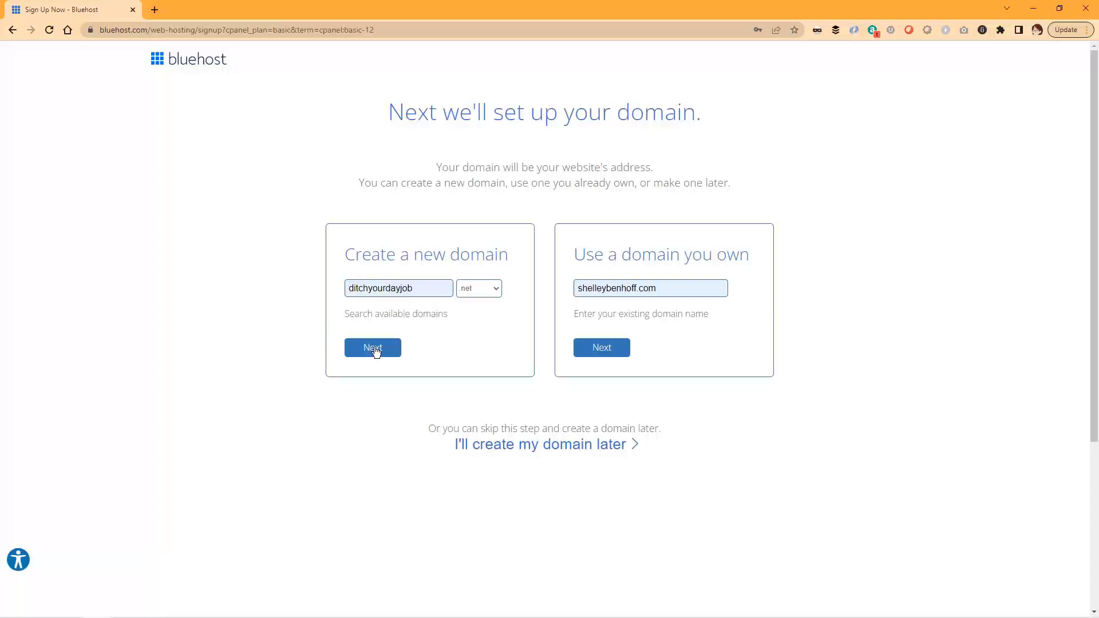
Keep the Basic 12 Month account plan and deselect the Codeguard Basic and SiteLock Security - Essential package extras
{"action": "scroll", "coordinate": [232, 379], "scroll_direction": "down", "scroll_amount": 4}
{"action": "scroll", "coordinate": [232, 379], "scroll_direction": "down", "scroll_amount": 4}
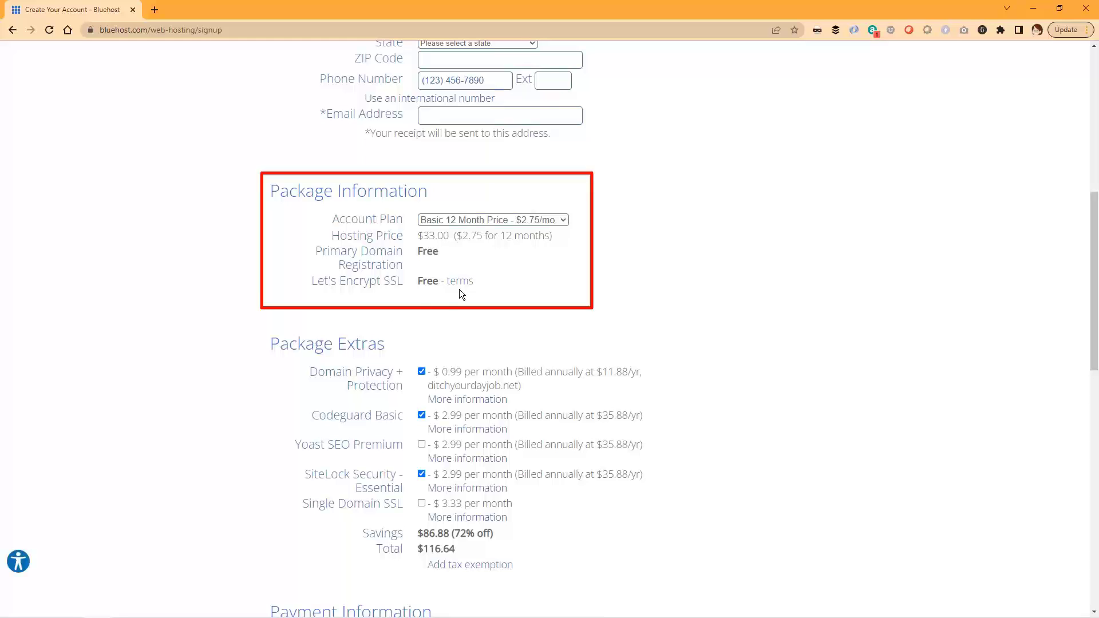
{"action": "left_click", "coordinate": [562, 224]}
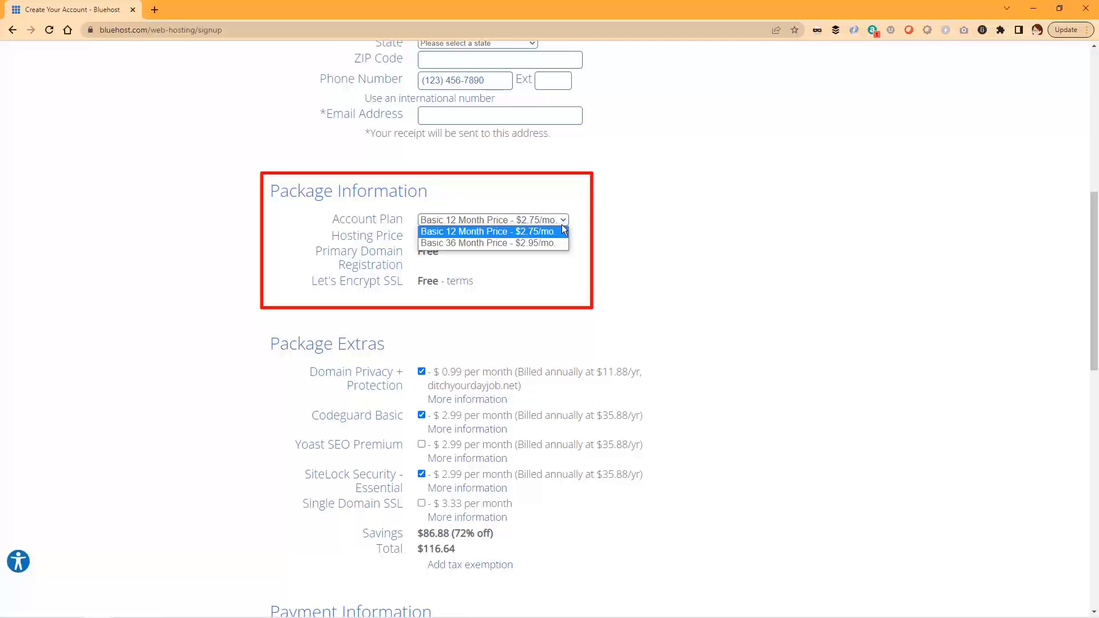
{"action": "left_click", "coordinate": [562, 224]}
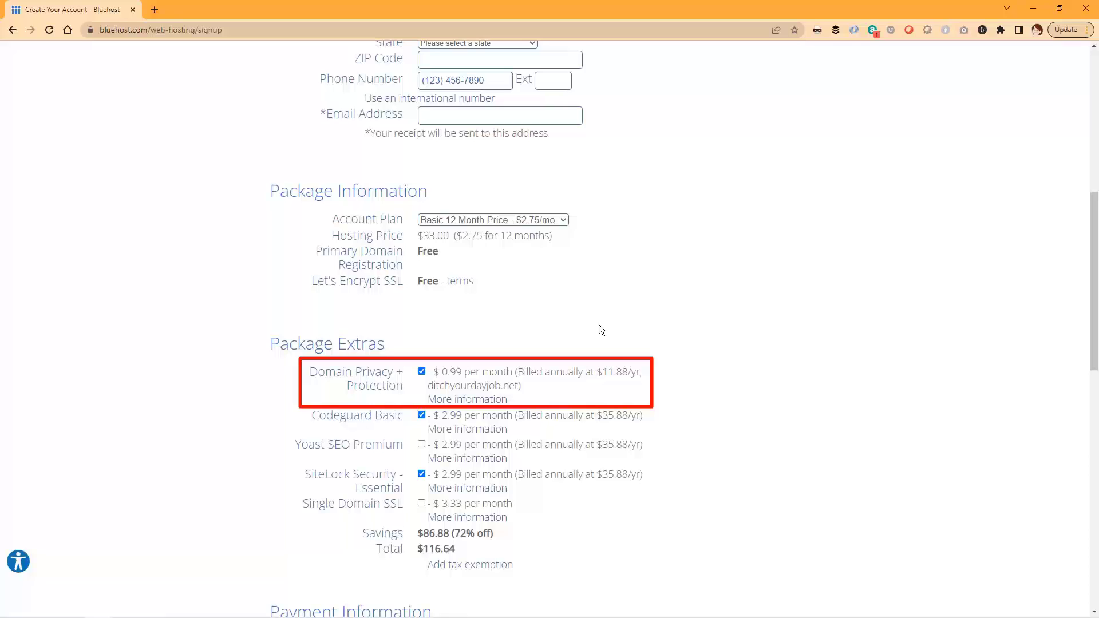
{"action": "left_click", "coordinate": [422, 415]}
{"action": "left_click", "coordinate": [421, 474]}
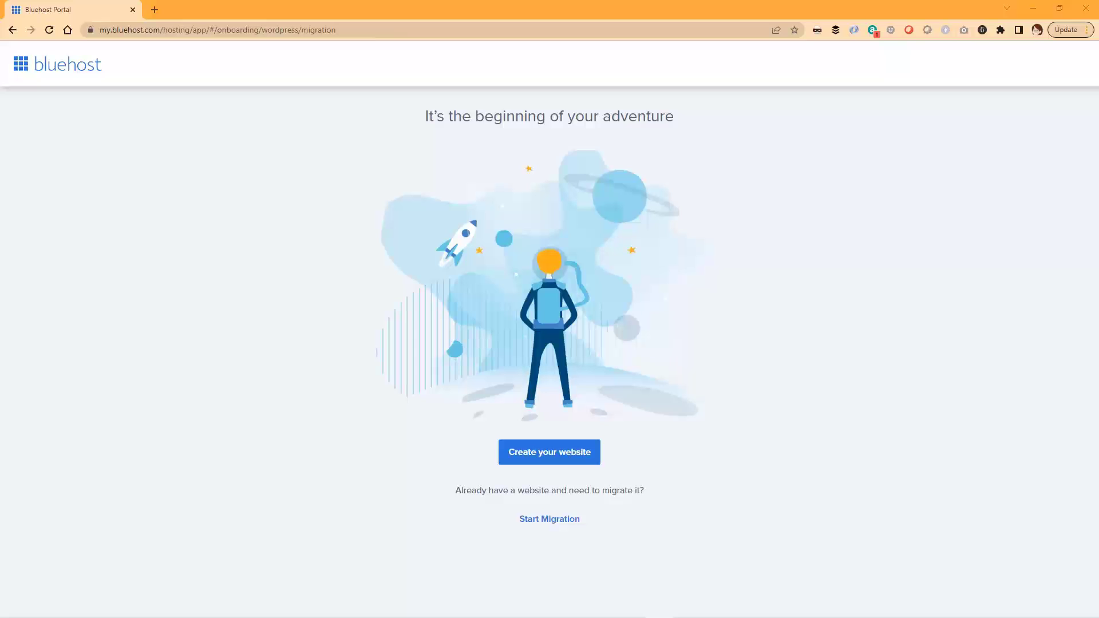
Start creating the new website and open the customizer for its active theme, Twelve Blog
{"action": "left_click", "coordinate": [577, 457]}
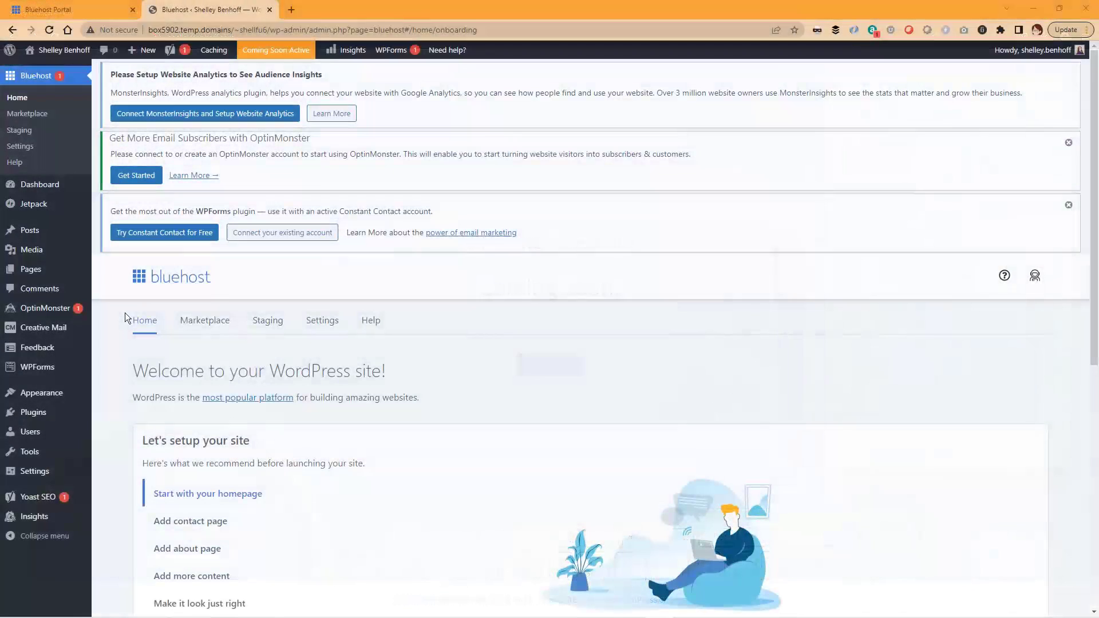
{"action": "mouse_move", "coordinate": [43, 400]}
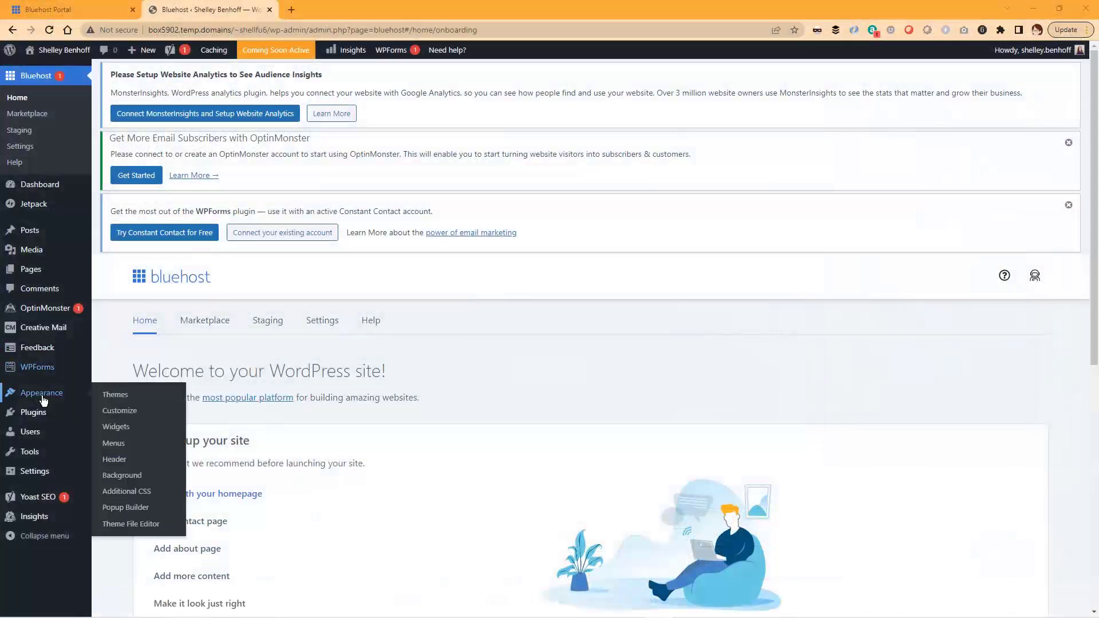
{"action": "left_click", "coordinate": [134, 400]}
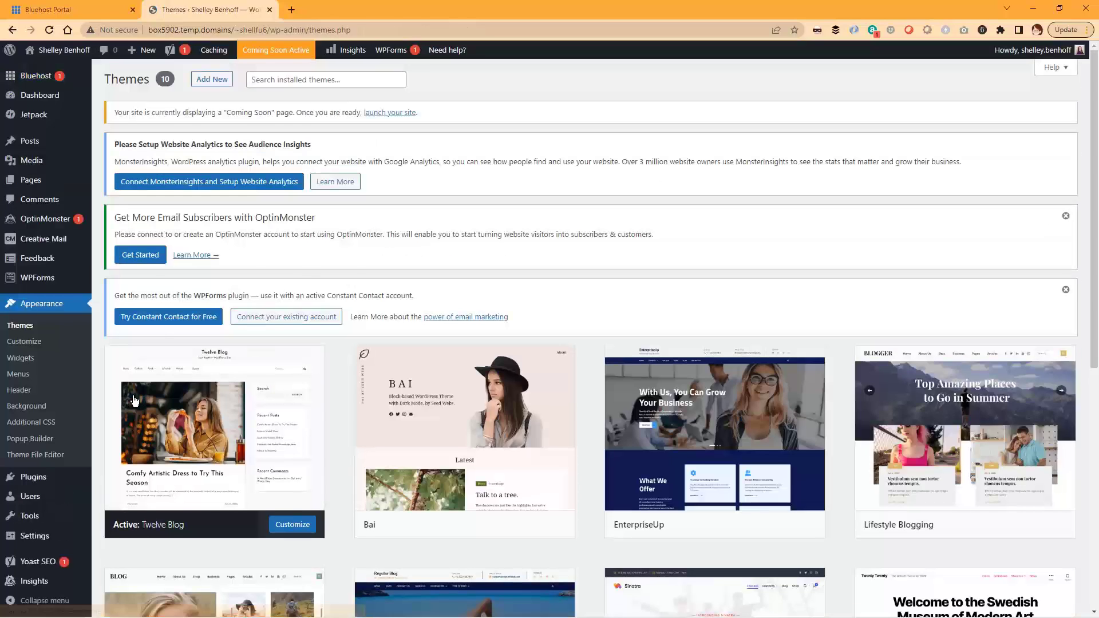
{"action": "scroll", "coordinate": [339, 466], "scroll_direction": "down", "scroll_amount": 3}
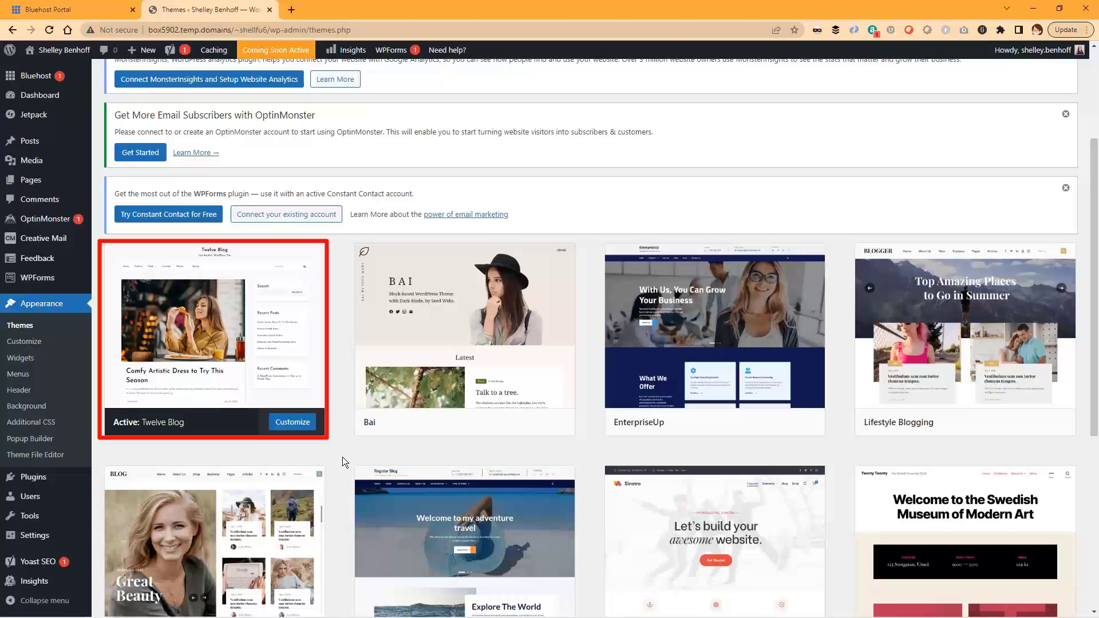
{"action": "left_click", "coordinate": [29, 345]}
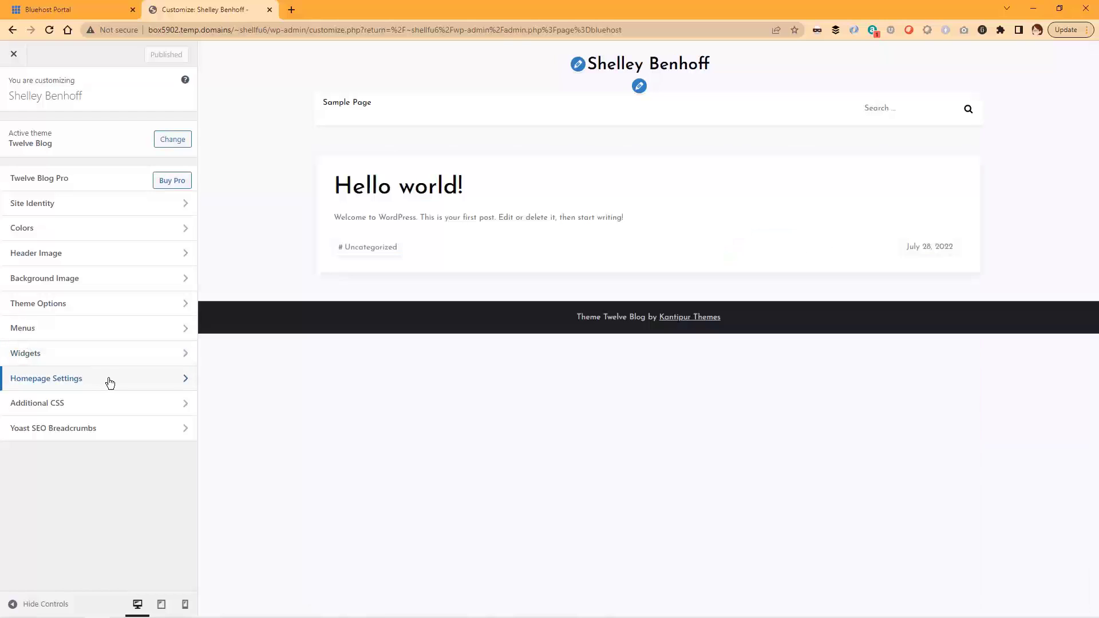
Check the homepage display settings and set the Blog Sidebar to Right Sidebar in the theme's sidebar options
{"action": "left_click", "coordinate": [110, 383]}
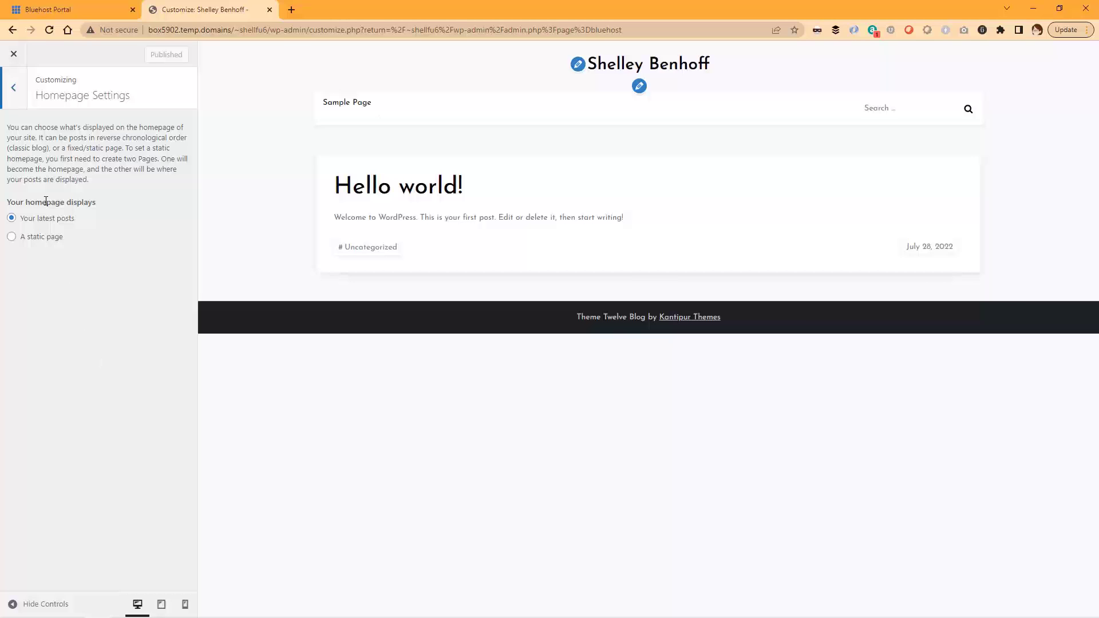
{"action": "left_click", "coordinate": [14, 89]}
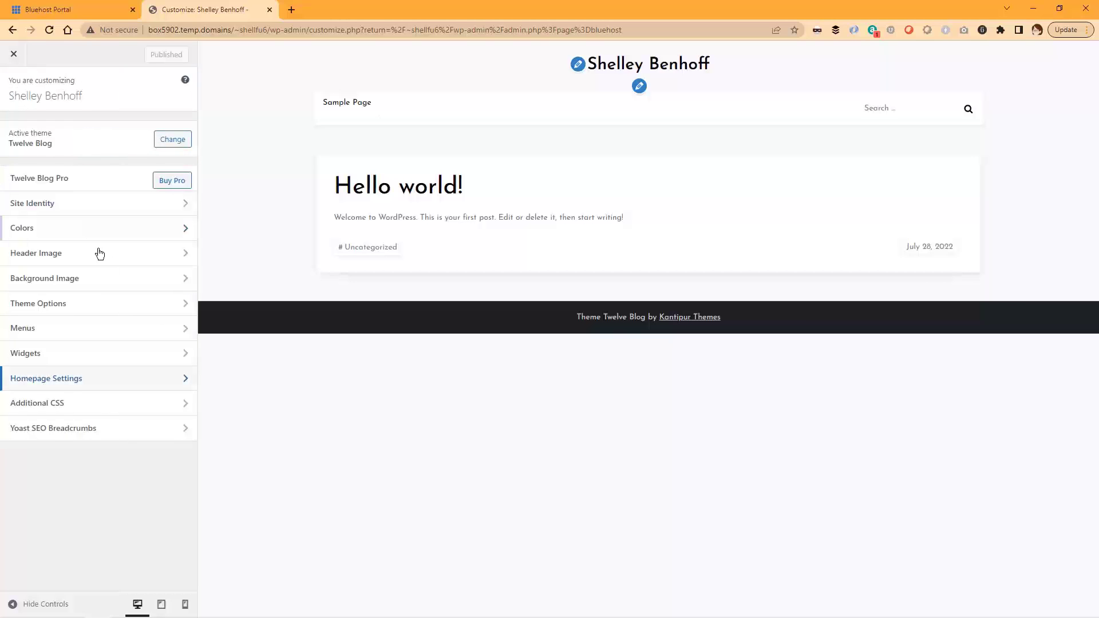
{"action": "left_click", "coordinate": [126, 311]}
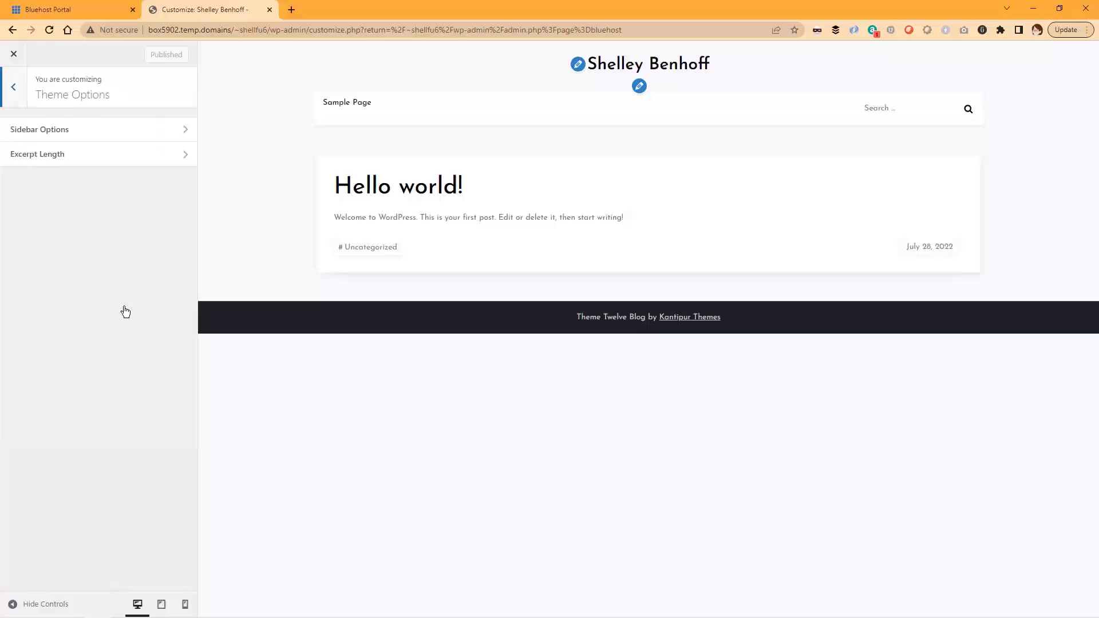
{"action": "left_click", "coordinate": [124, 135]}
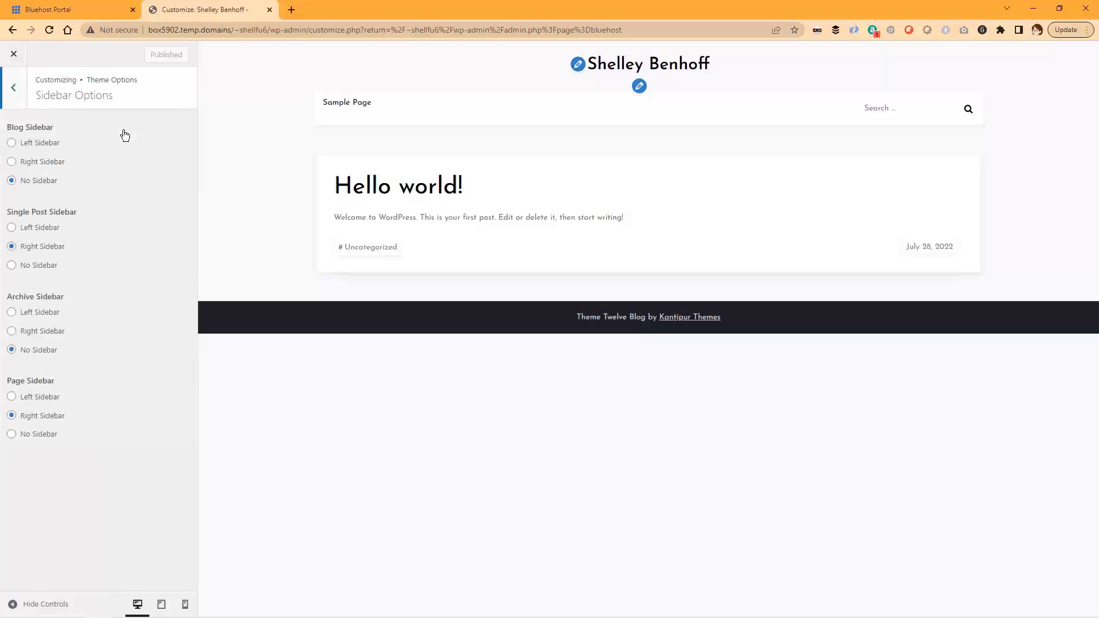
{"action": "left_click", "coordinate": [11, 162]}
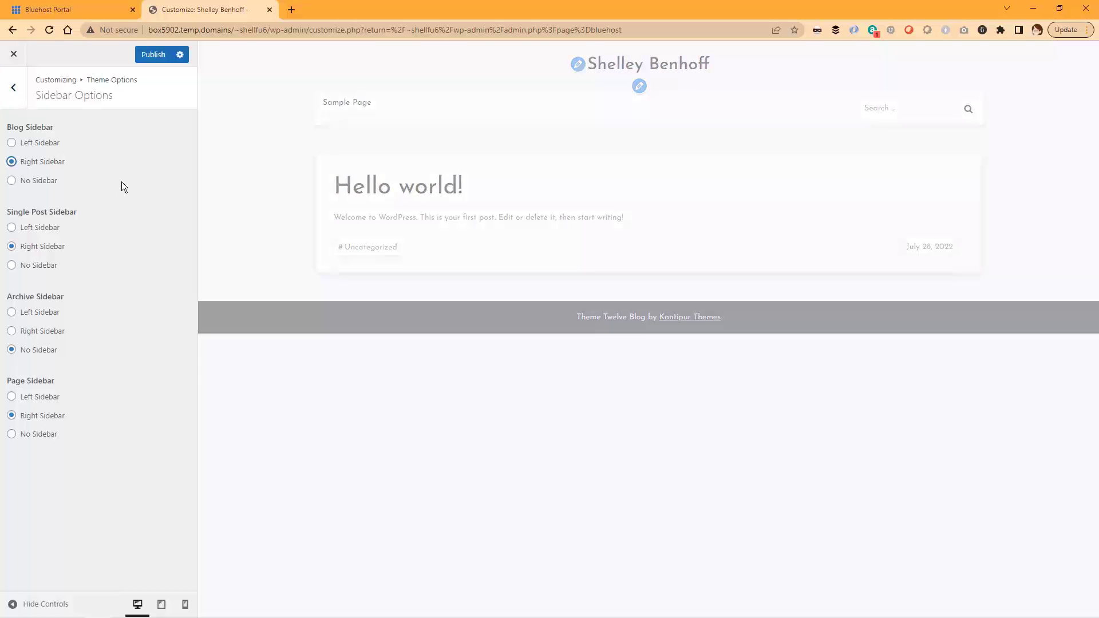
{"action": "left_click", "coordinate": [12, 87]}
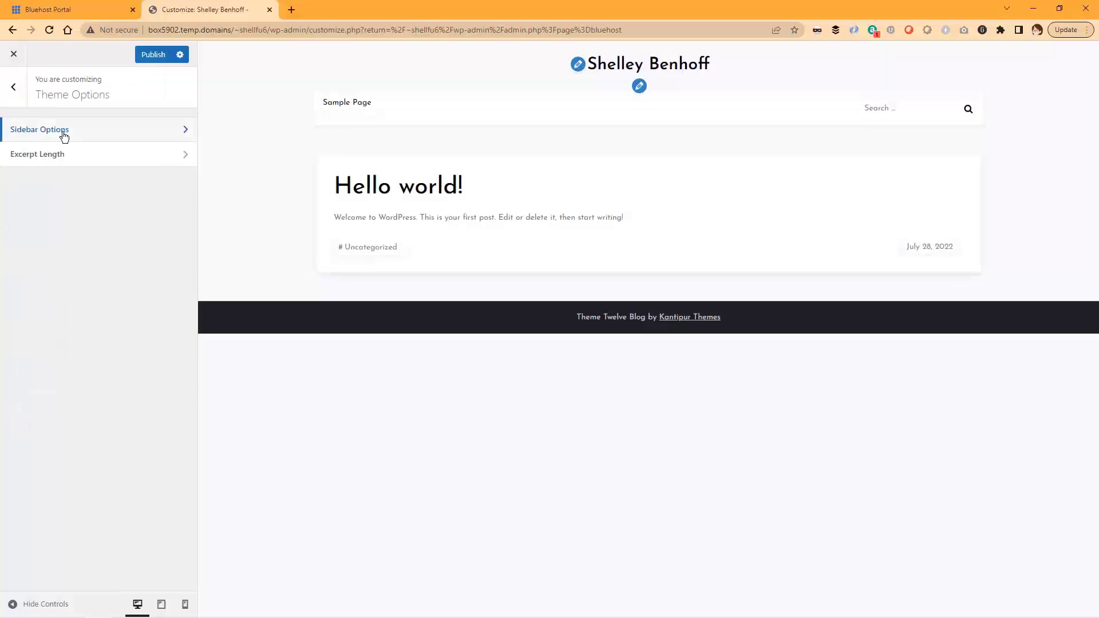
{"action": "left_click", "coordinate": [11, 90]}
Add a Social Icons block with a Twitter icon to the Sidebar widget area
{"action": "left_click", "coordinate": [105, 356]}
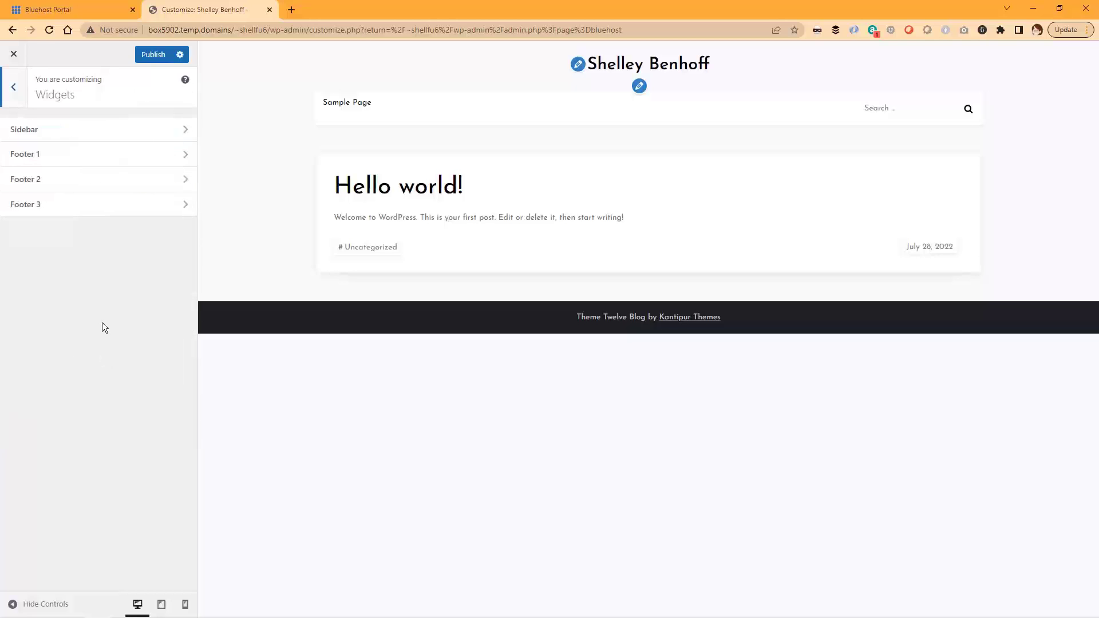
{"action": "left_click", "coordinate": [122, 134]}
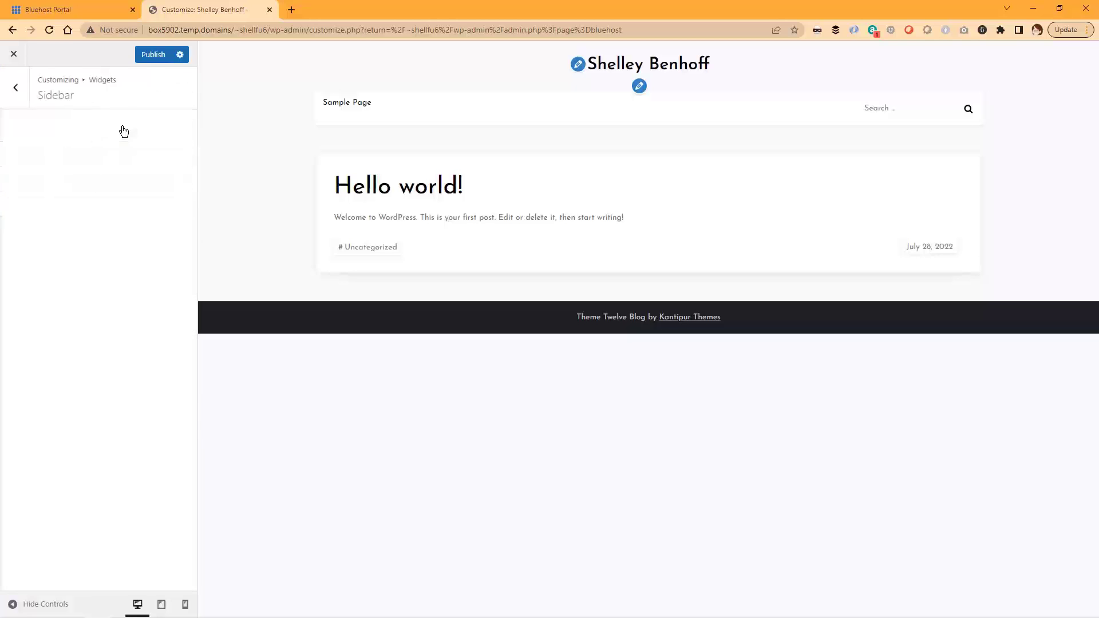
{"action": "left_click", "coordinate": [94, 196]}
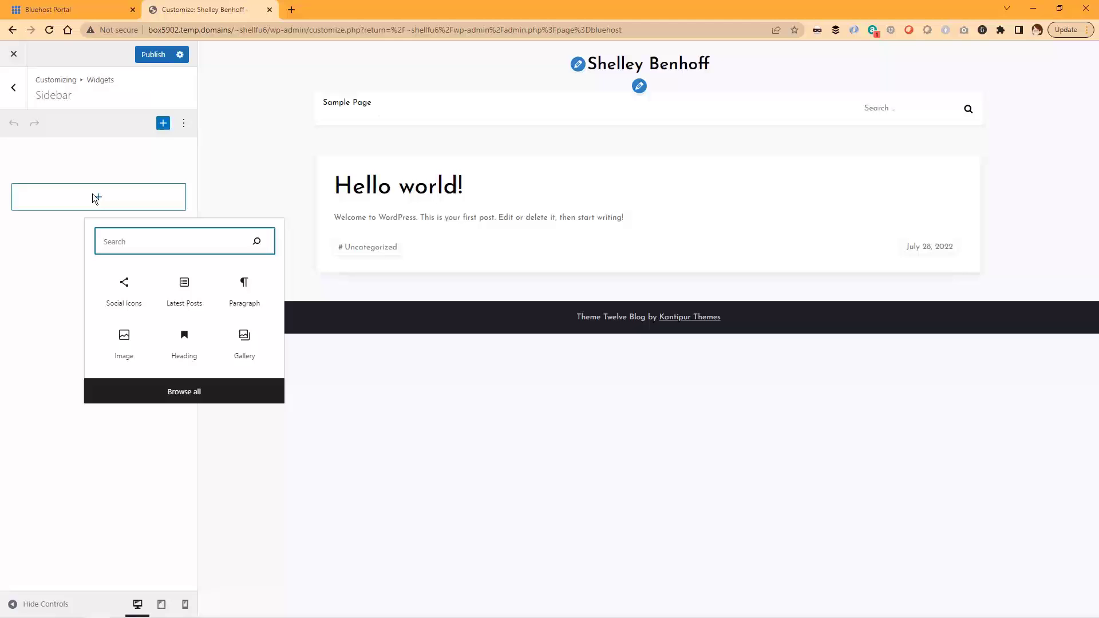
{"action": "left_click", "coordinate": [122, 287]}
{"action": "left_click", "coordinate": [179, 174]}
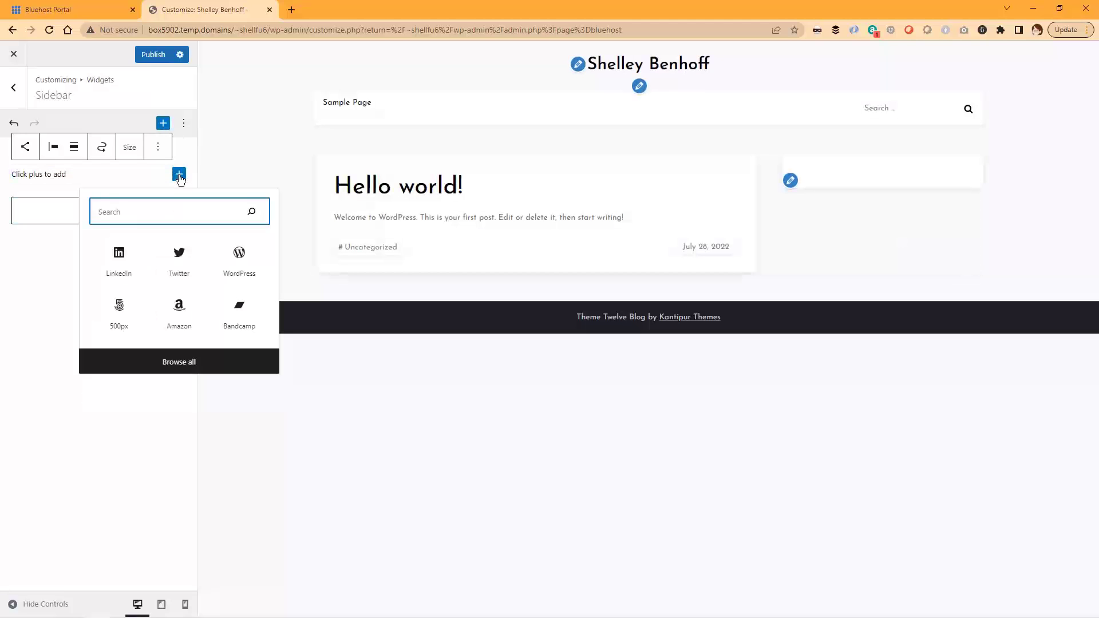
{"action": "left_click", "coordinate": [177, 253]}
{"action": "left_click", "coordinate": [95, 187]}
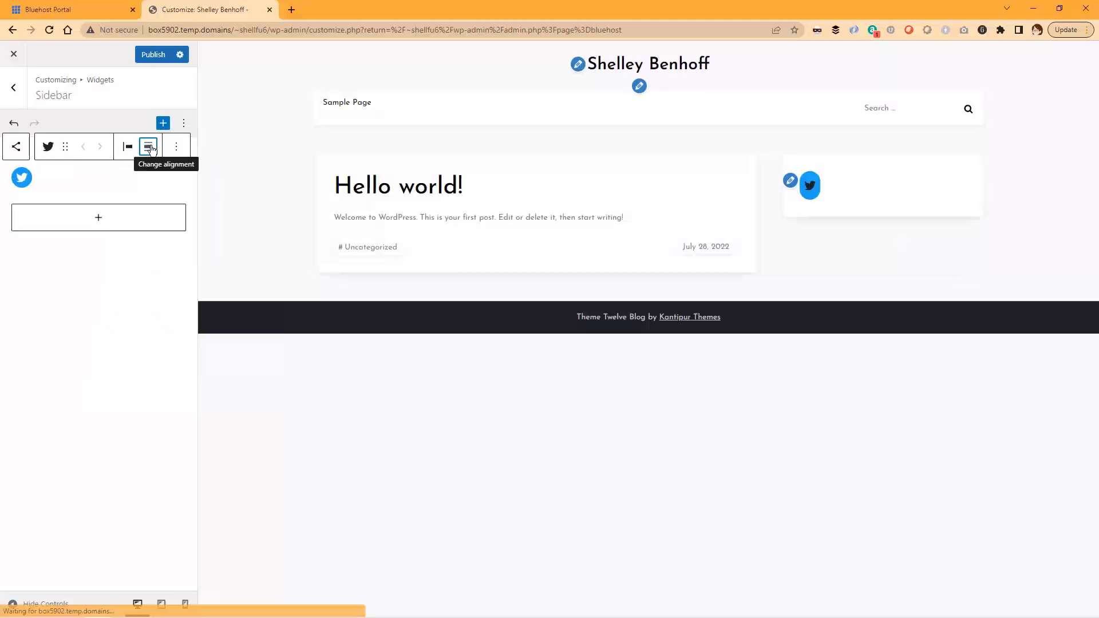
Set the Social Icons block to the Logos Only style and make its links open in a new tab
{"action": "left_click", "coordinate": [18, 148]}
{"action": "left_click", "coordinate": [159, 148]}
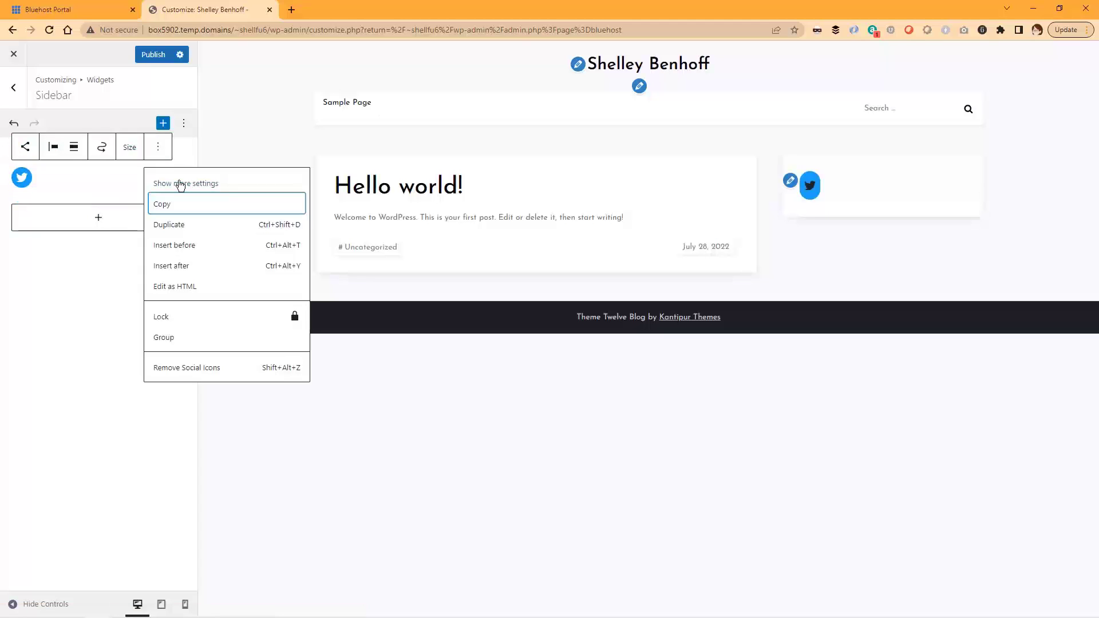
{"action": "left_click", "coordinate": [179, 186]}
{"action": "left_click", "coordinate": [156, 214]}
{"action": "left_click", "coordinate": [40, 394]}
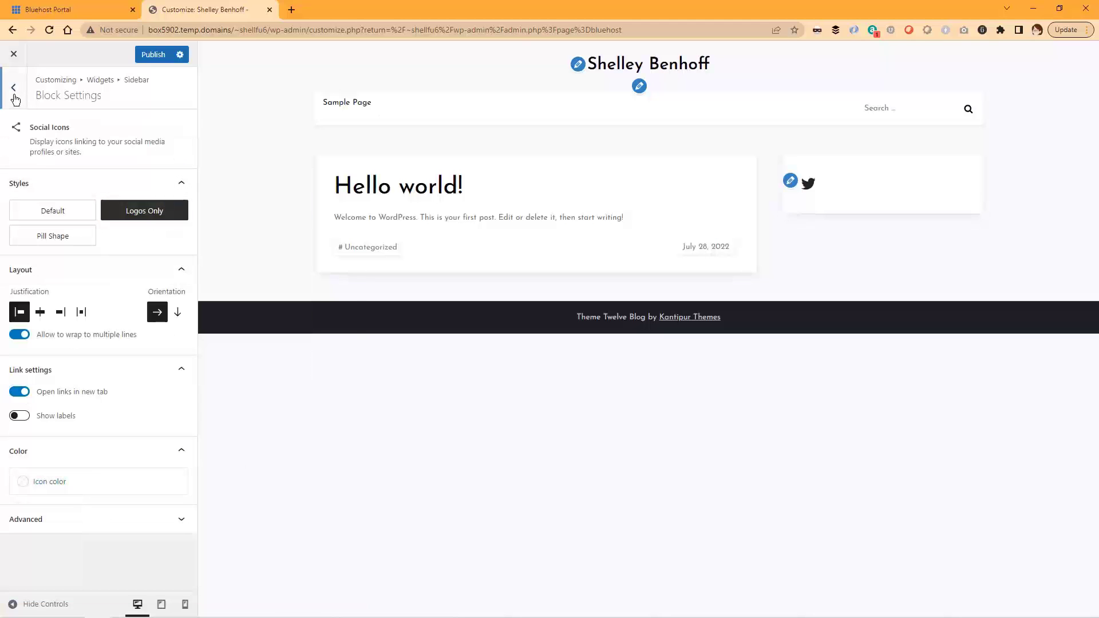
{"action": "left_click", "coordinate": [13, 88]}
{"action": "left_click", "coordinate": [179, 177]}
{"action": "left_click", "coordinate": [177, 253]}
{"action": "type", "text": "https://linkedin.com"}
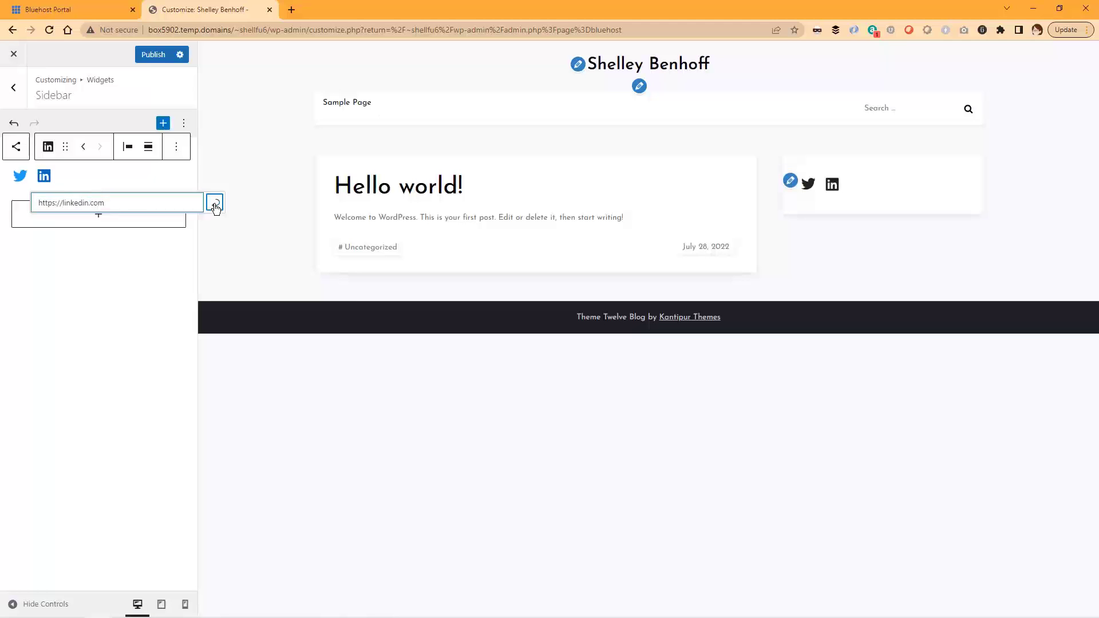
{"action": "left_click", "coordinate": [216, 203]}
{"action": "left_click", "coordinate": [148, 146]}
{"action": "left_click", "coordinate": [172, 200]}
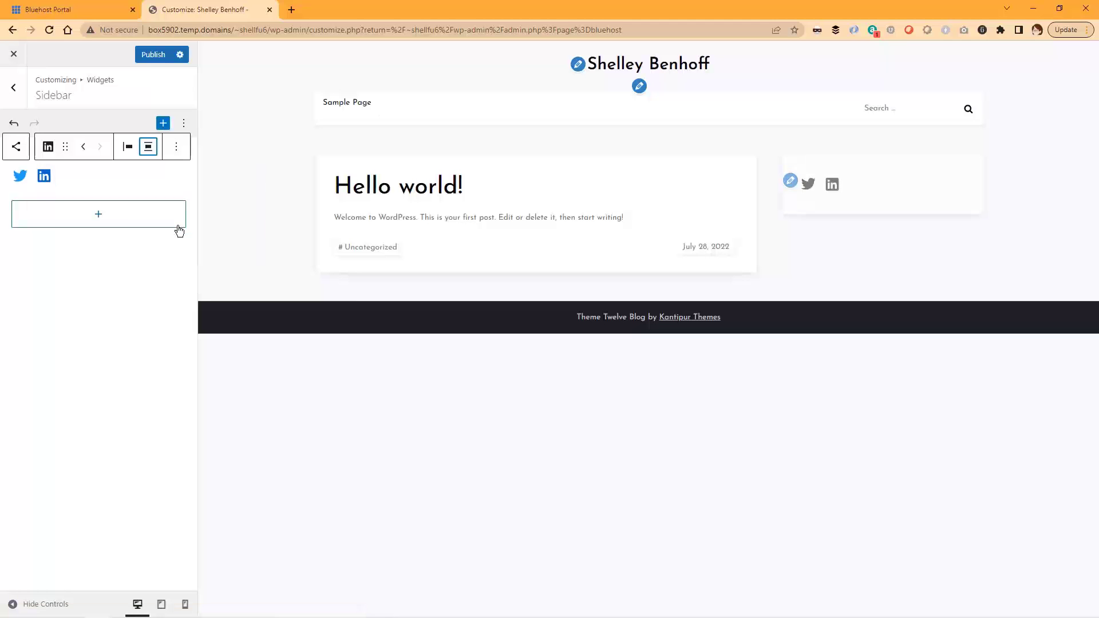
Add a Latest Posts block below the social icons in the sidebar and return to the main customizer options
{"action": "left_click", "coordinate": [98, 215]}
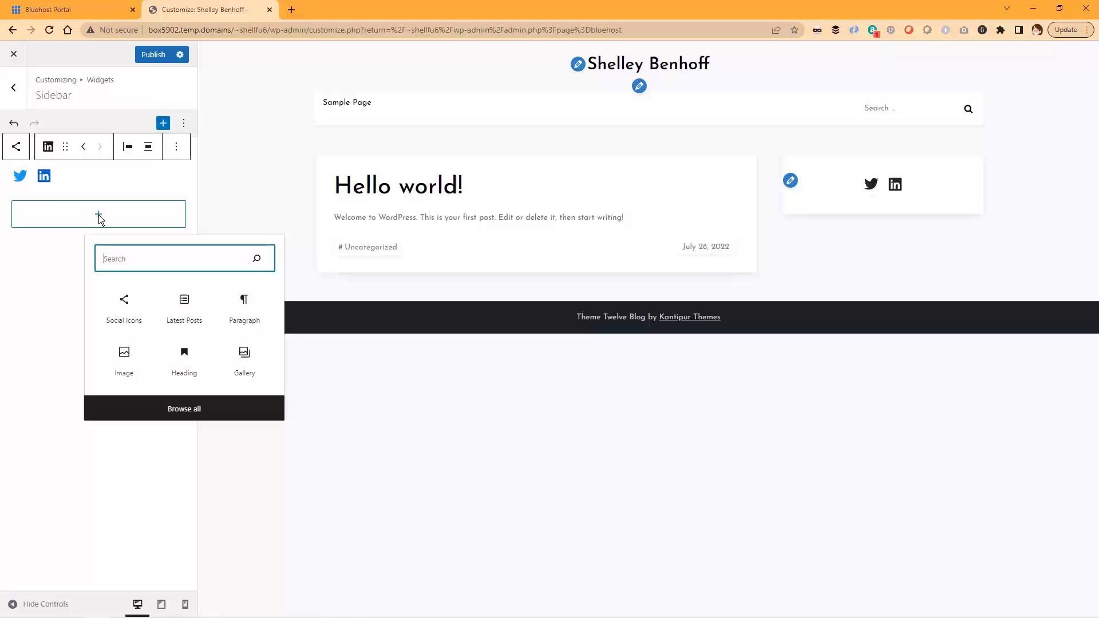
{"action": "left_click", "coordinate": [184, 303]}
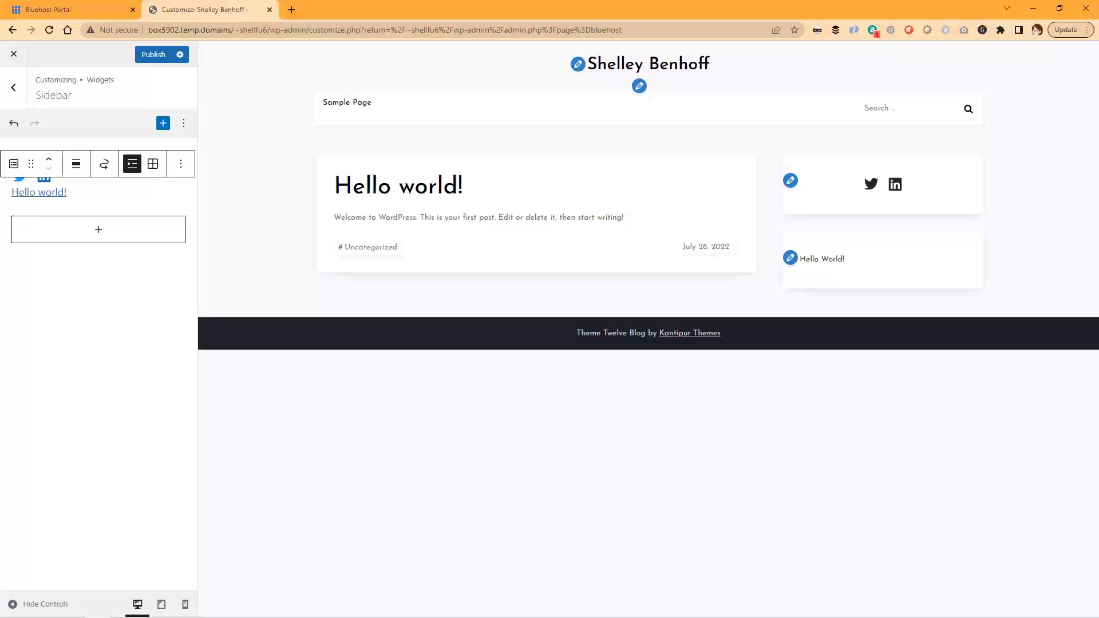
{"action": "left_click", "coordinate": [12, 87]}
{"action": "left_click", "coordinate": [9, 89]}
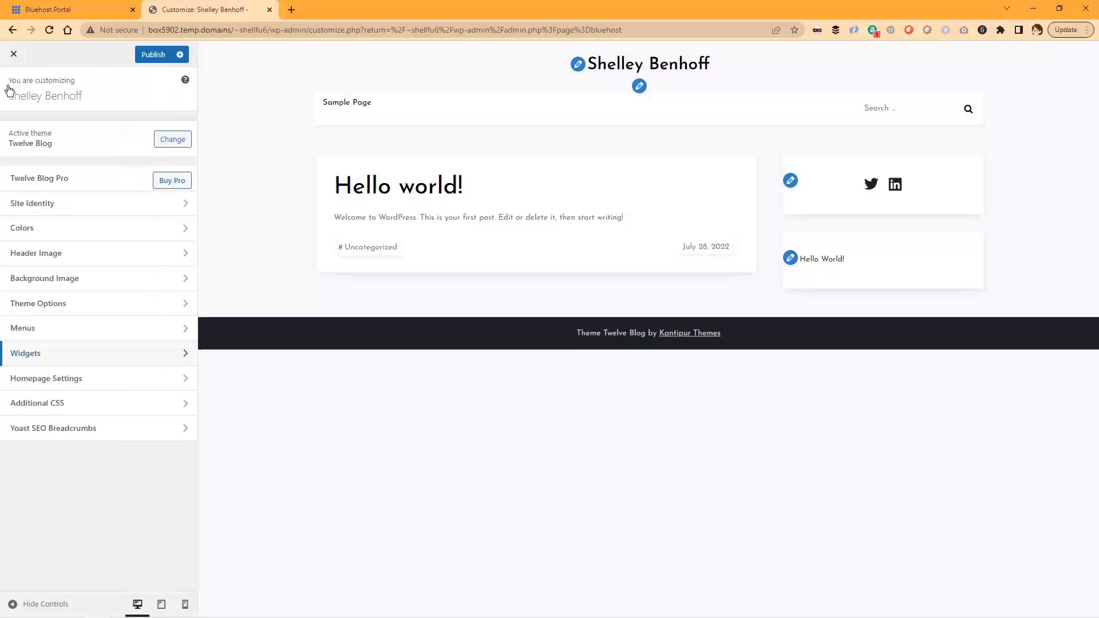
Create a menu named Main Menu in the Primary Menu location and add the Home link to it
{"action": "left_click", "coordinate": [115, 337]}
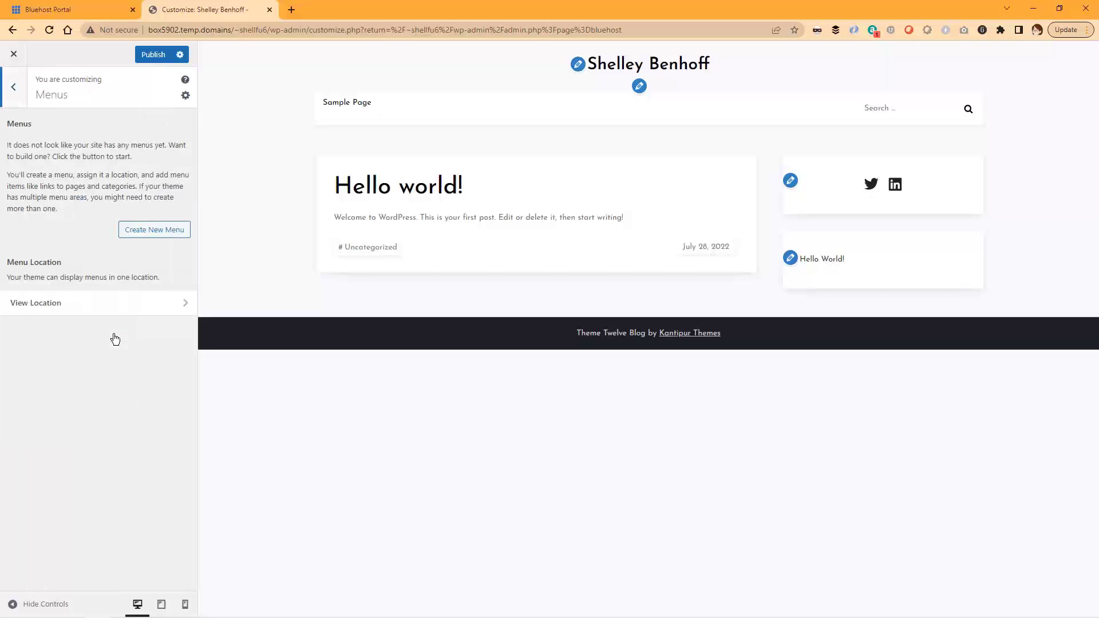
{"action": "left_click", "coordinate": [155, 234]}
{"action": "type", "text": "Main Menu"}
{"action": "left_click", "coordinate": [167, 290]}
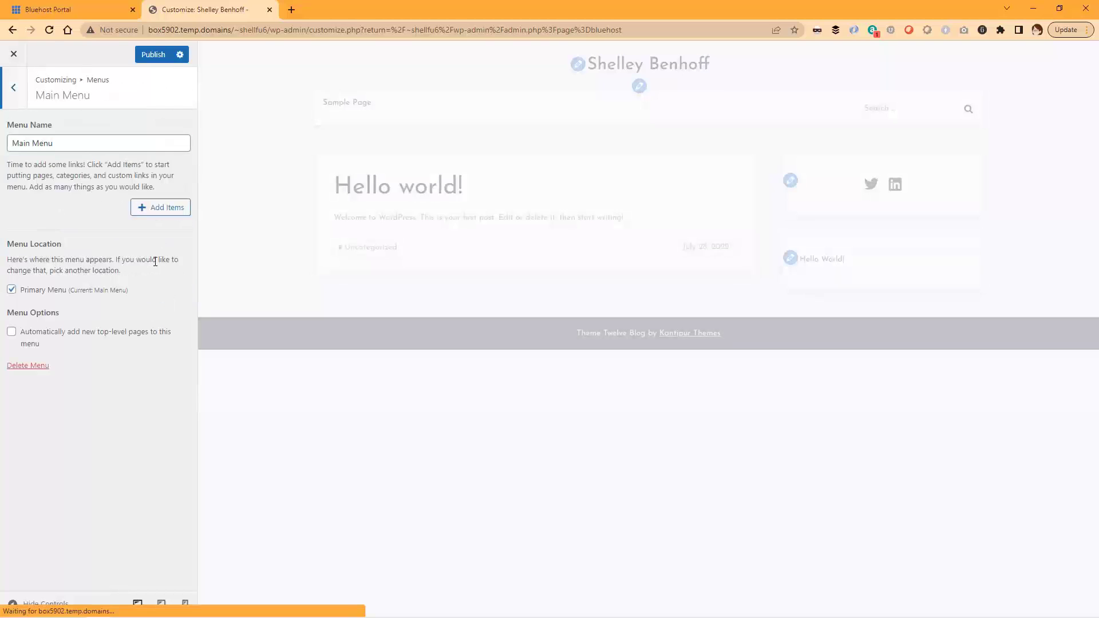
{"action": "left_click", "coordinate": [163, 208]}
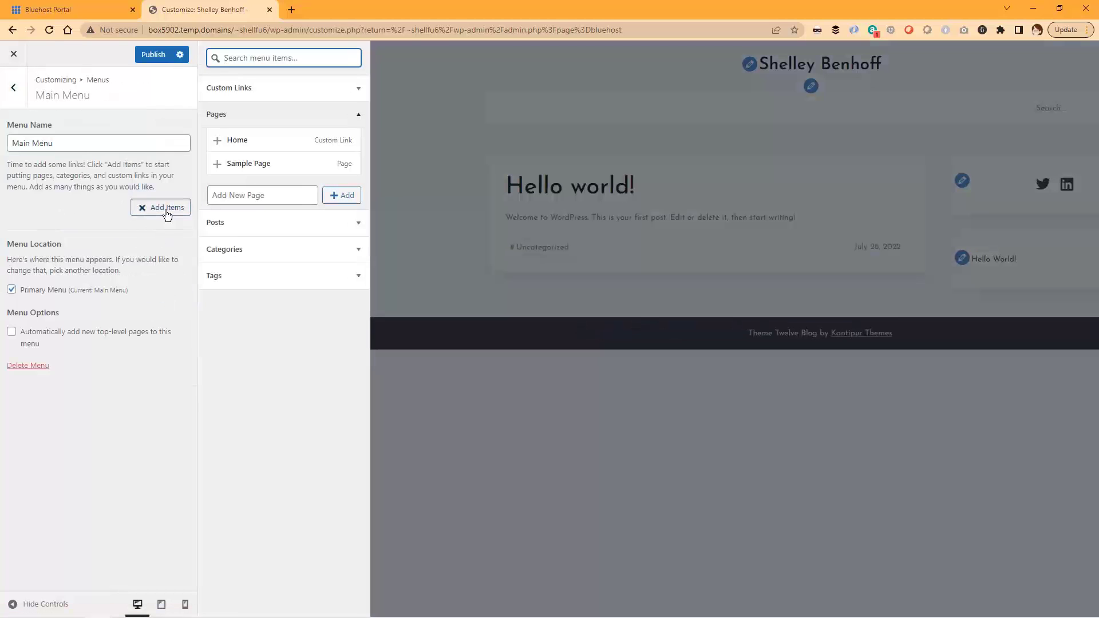
{"action": "left_click", "coordinate": [219, 144]}
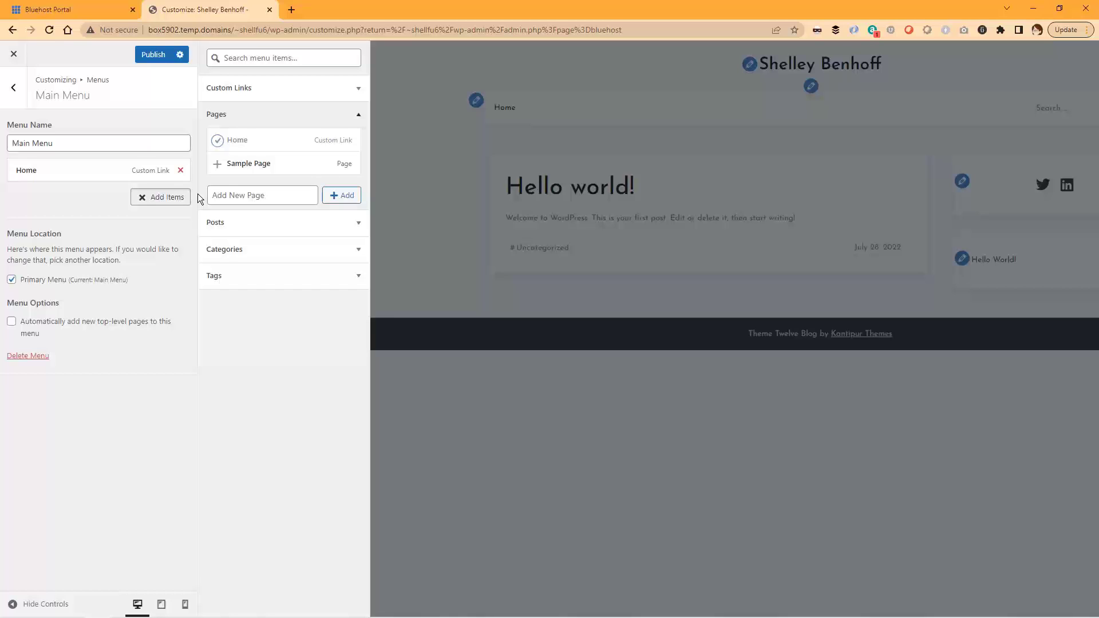
Look at the custom link options for the Main Menu and return to the main customizer options
{"action": "left_click", "coordinate": [262, 90]}
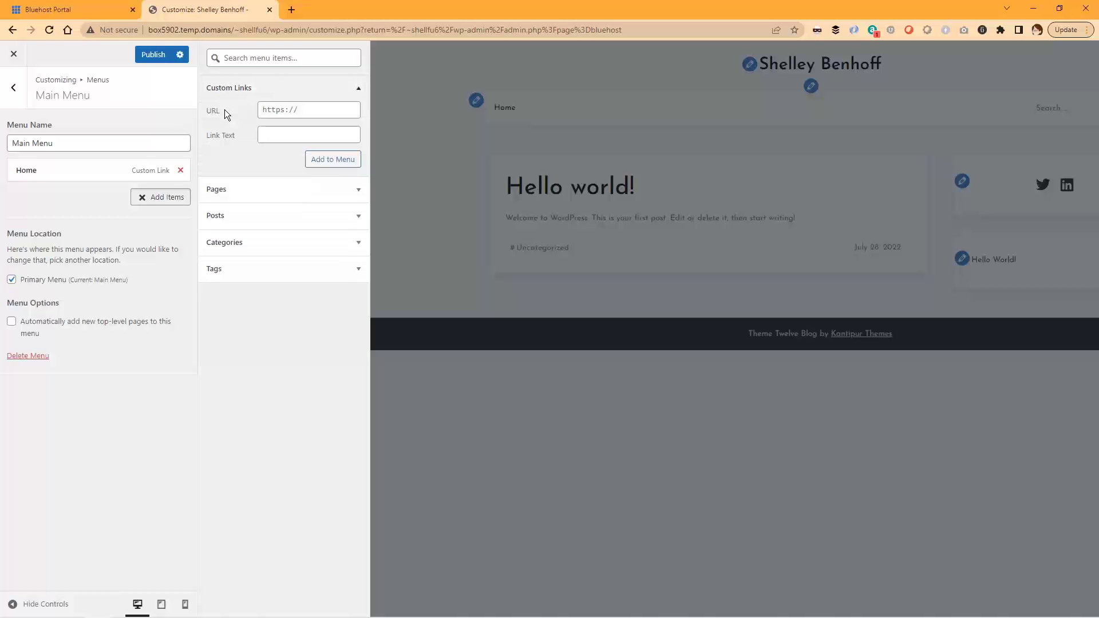
{"action": "left_click", "coordinate": [13, 89]}
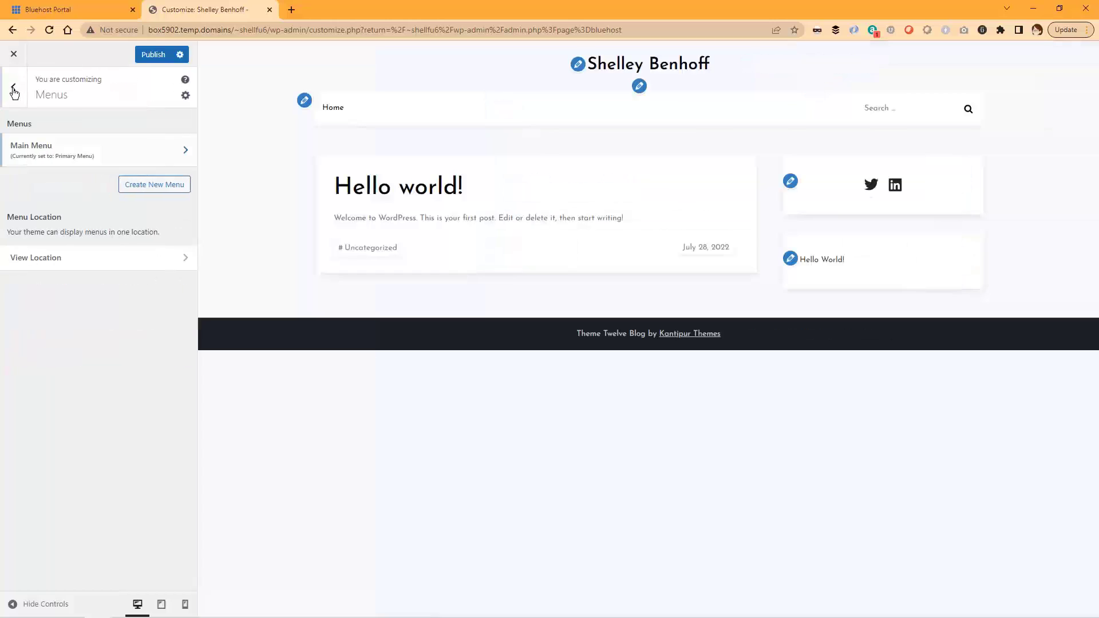
{"action": "left_click", "coordinate": [13, 89]}
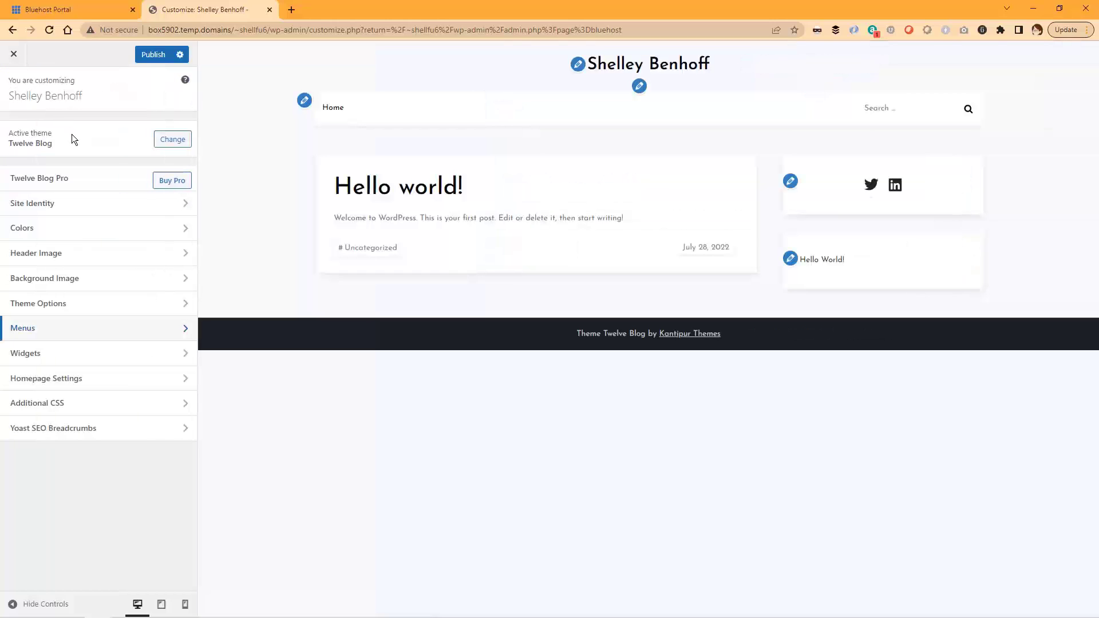
Upload the header banner PNG as a new header image and set its alt text to the site's domain followed by "header image"
{"action": "left_click", "coordinate": [77, 254]}
{"action": "left_click", "coordinate": [39, 219]}
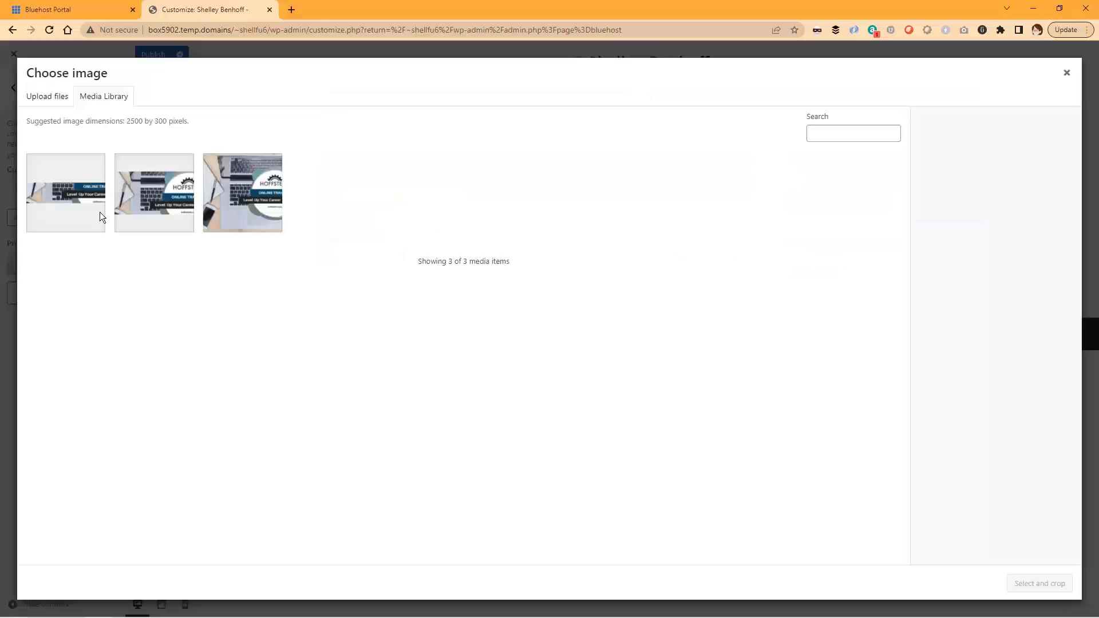
{"action": "left_click", "coordinate": [44, 97]}
{"action": "left_click", "coordinate": [573, 313]}
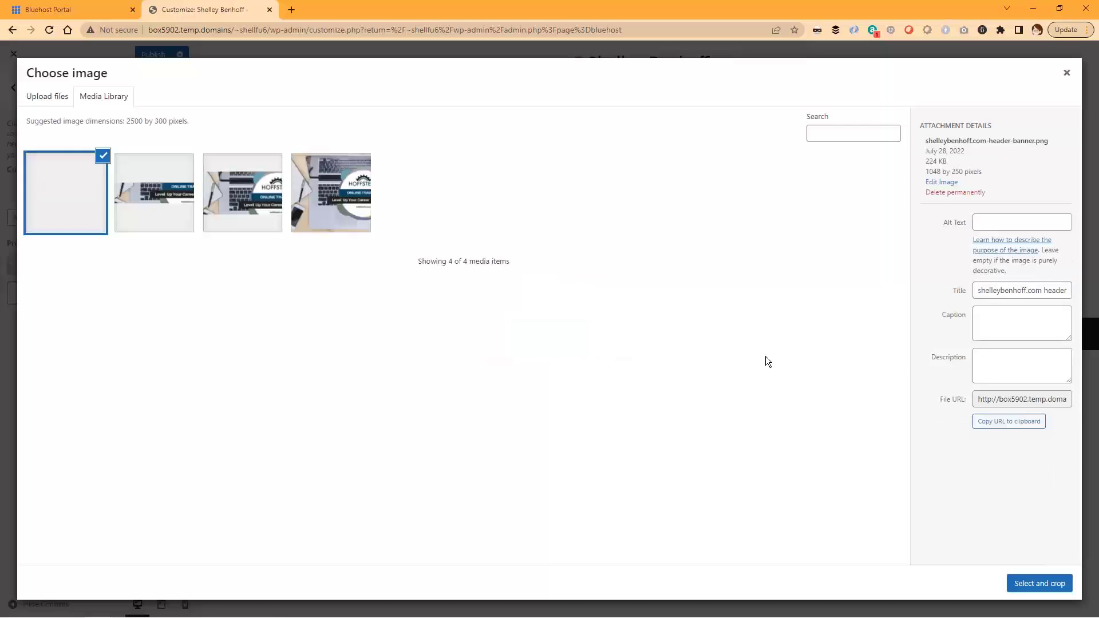
{"action": "left_click_drag", "start_coordinate": [125, 121], "coordinate": [167, 121]}
{"action": "left_click", "coordinate": [509, 181]}
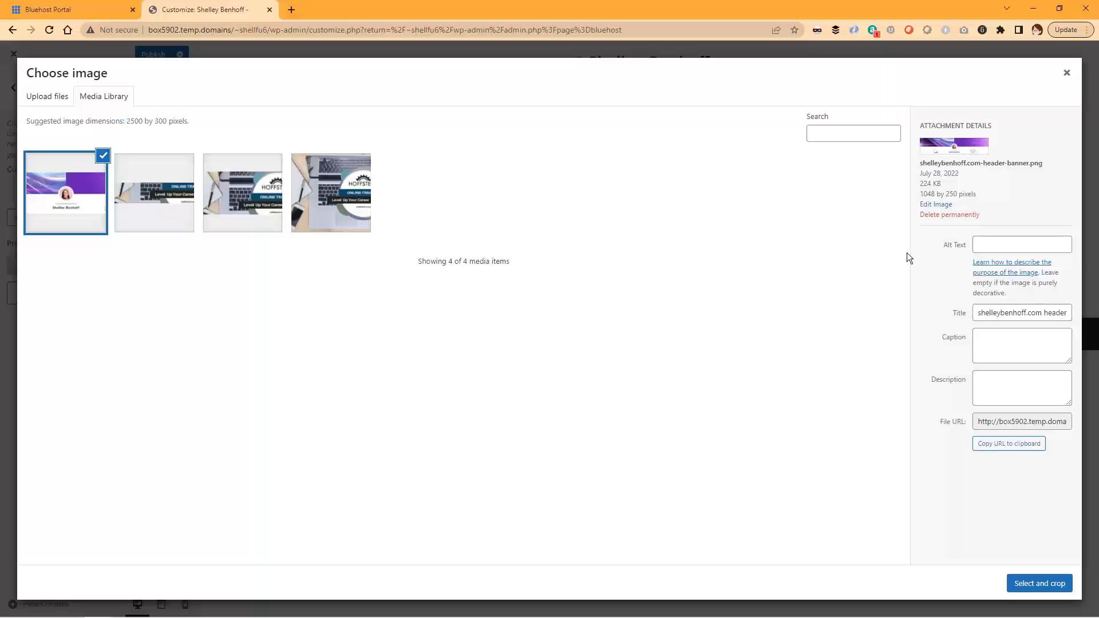
{"action": "left_click", "coordinate": [1013, 242]}
{"action": "type", "text": "shelleybenhoff.com header image"}
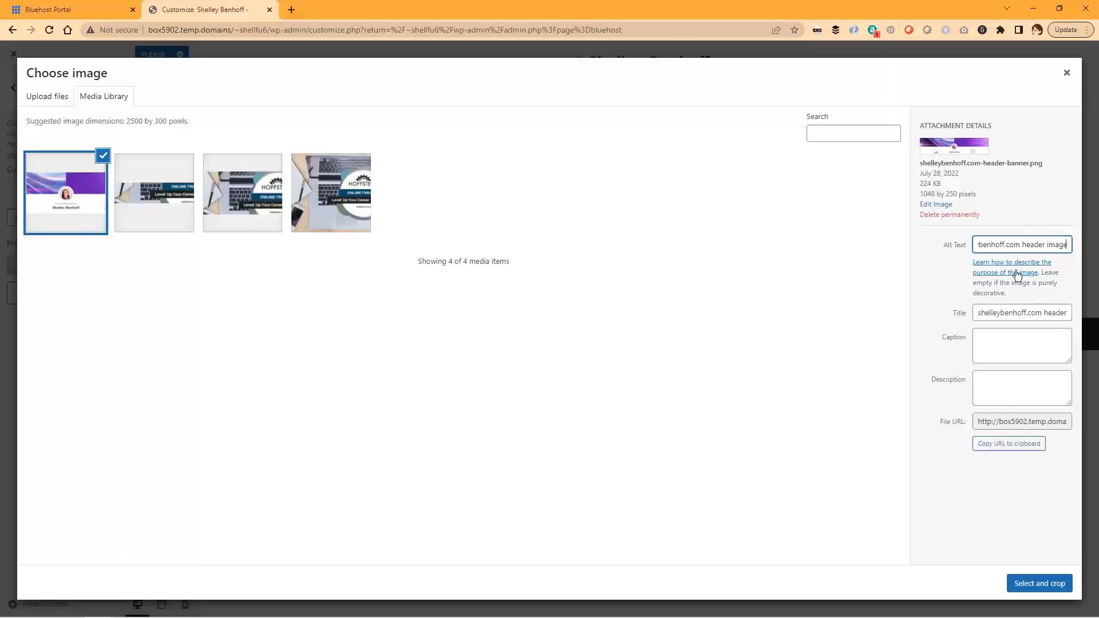
Extend the header image's crop area to cover the whole banner, apply the crop and publish the change
{"action": "left_click", "coordinate": [1043, 586]}
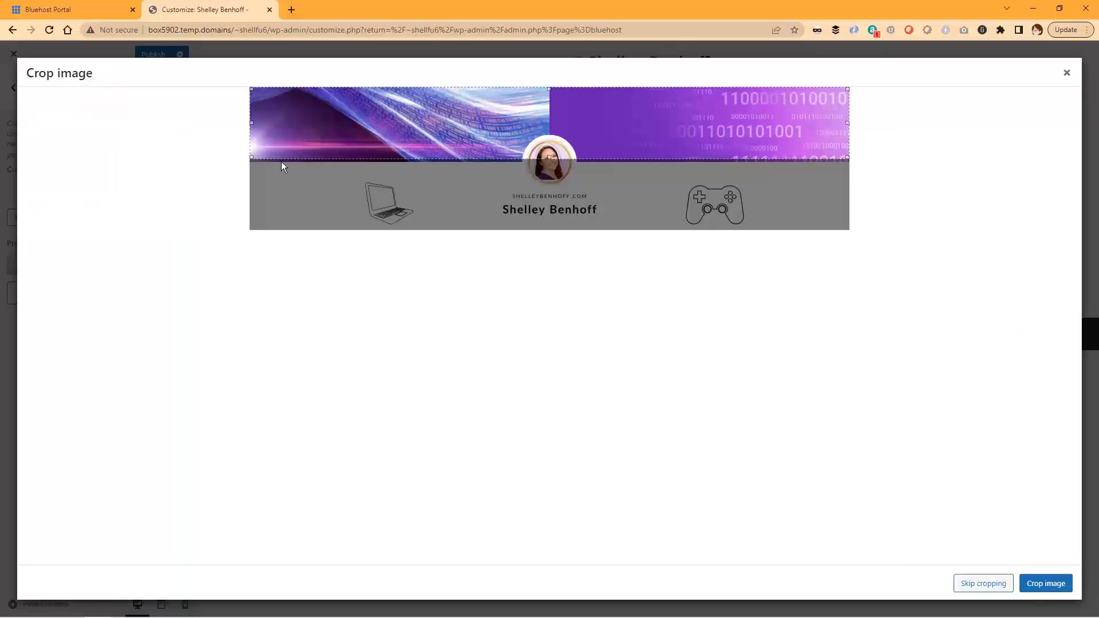
{"action": "left_click_drag", "start_coordinate": [250, 157], "coordinate": [250, 229]}
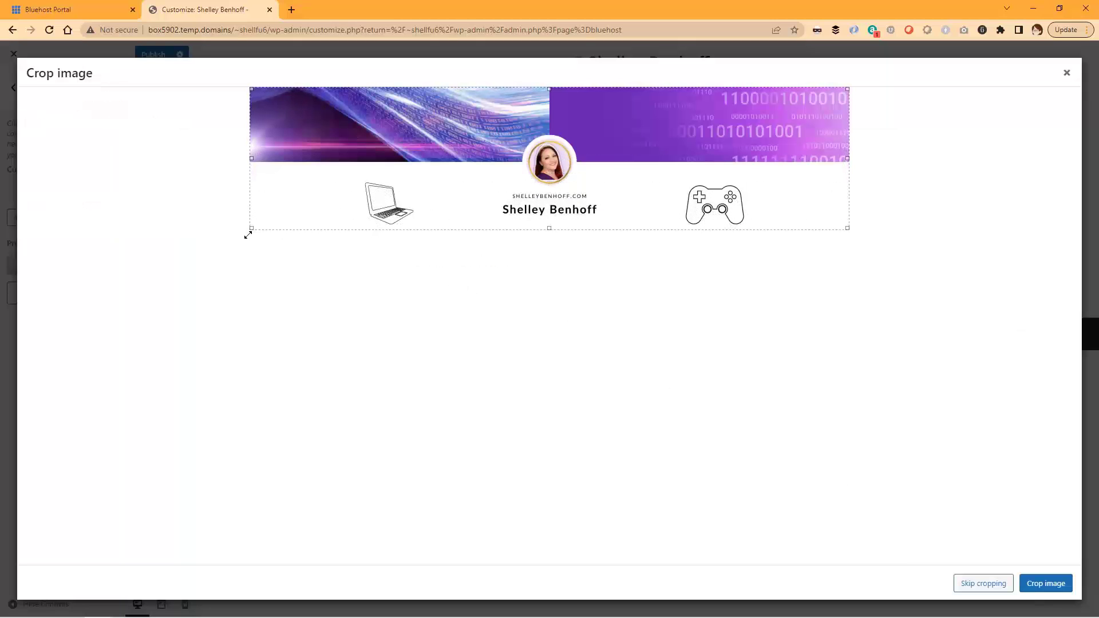
{"action": "left_click", "coordinate": [1047, 584]}
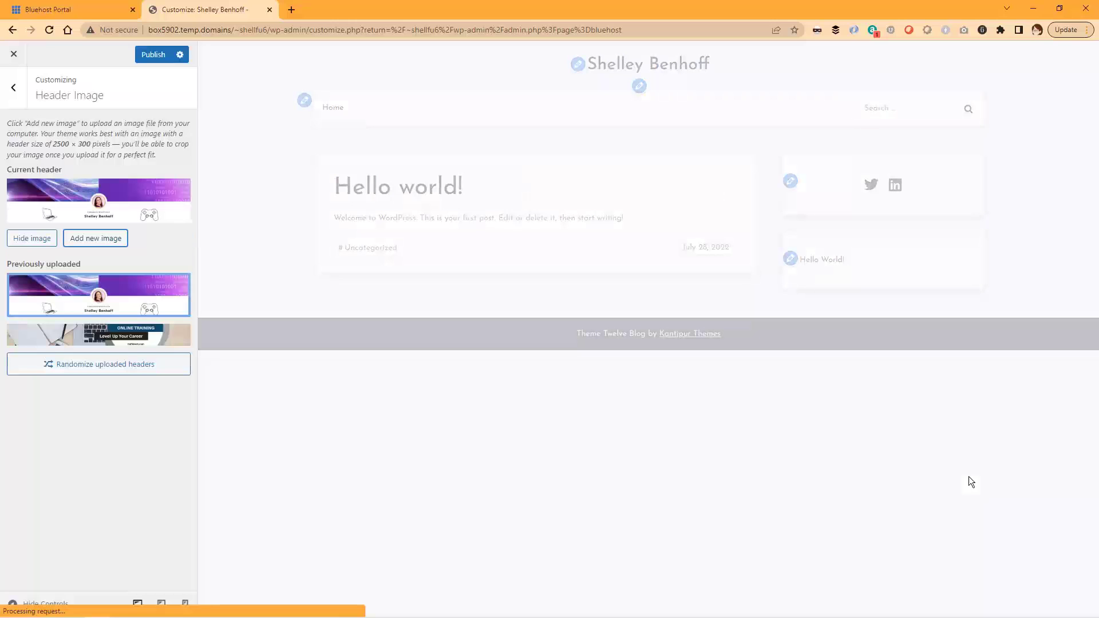
{"action": "left_click", "coordinate": [151, 55]}
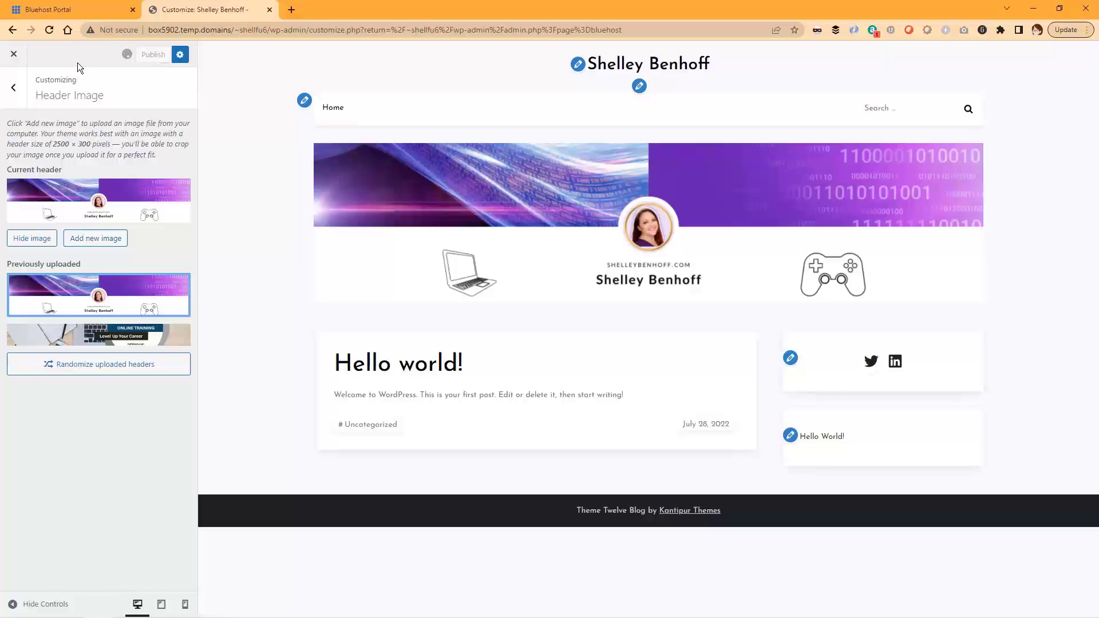
Leave the customizer and open the Hello world! post for editing
{"action": "left_click", "coordinate": [39, 56]}
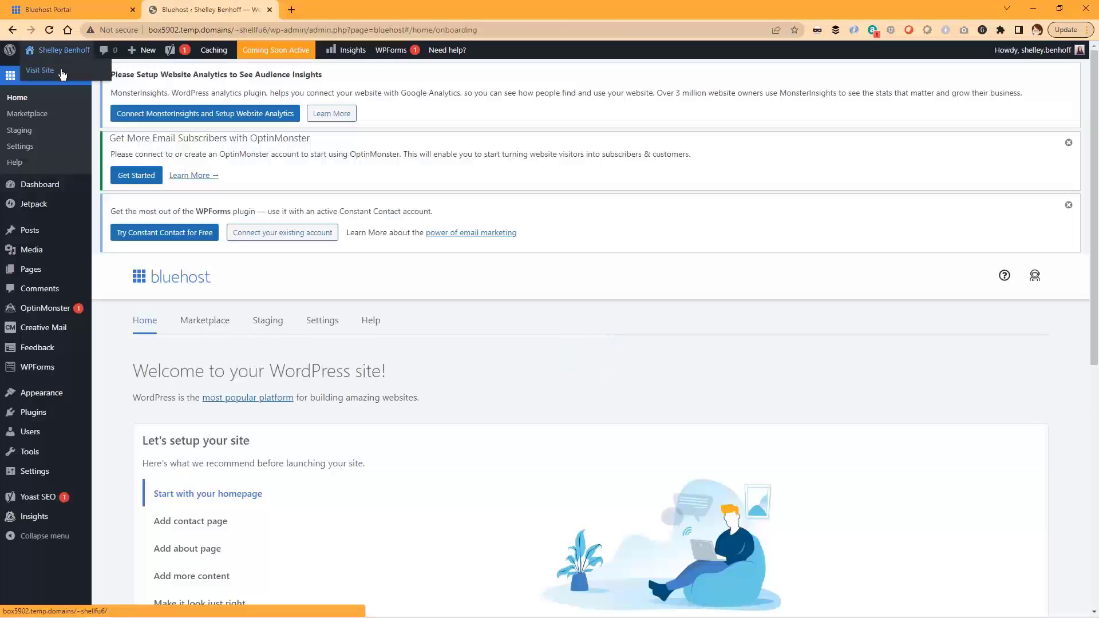
{"action": "mouse_move", "coordinate": [33, 233]}
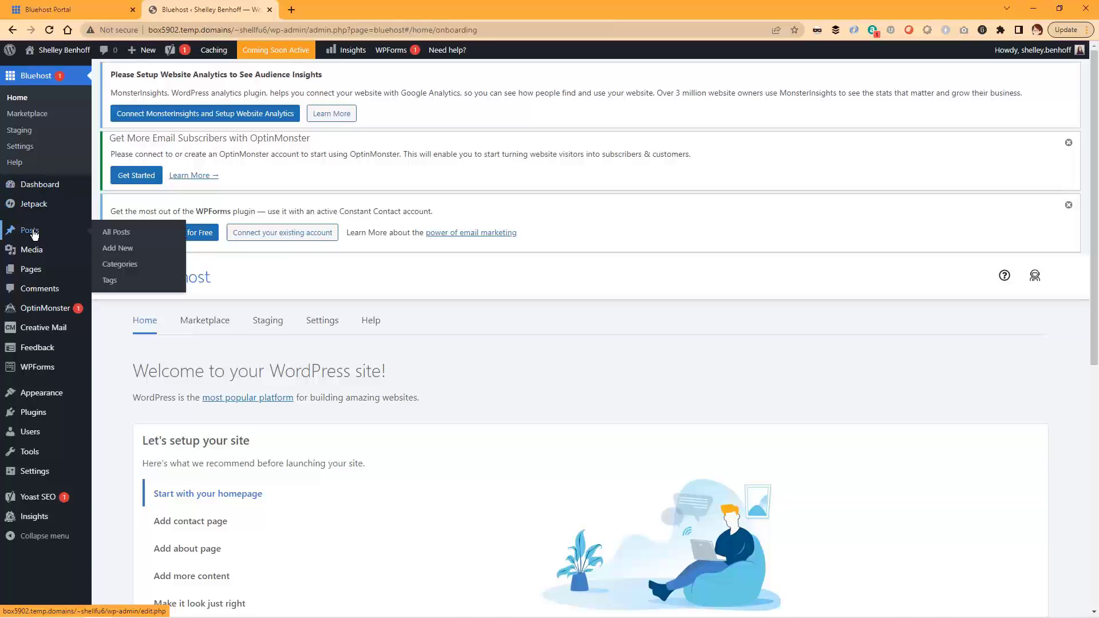
{"action": "left_click", "coordinate": [115, 232]}
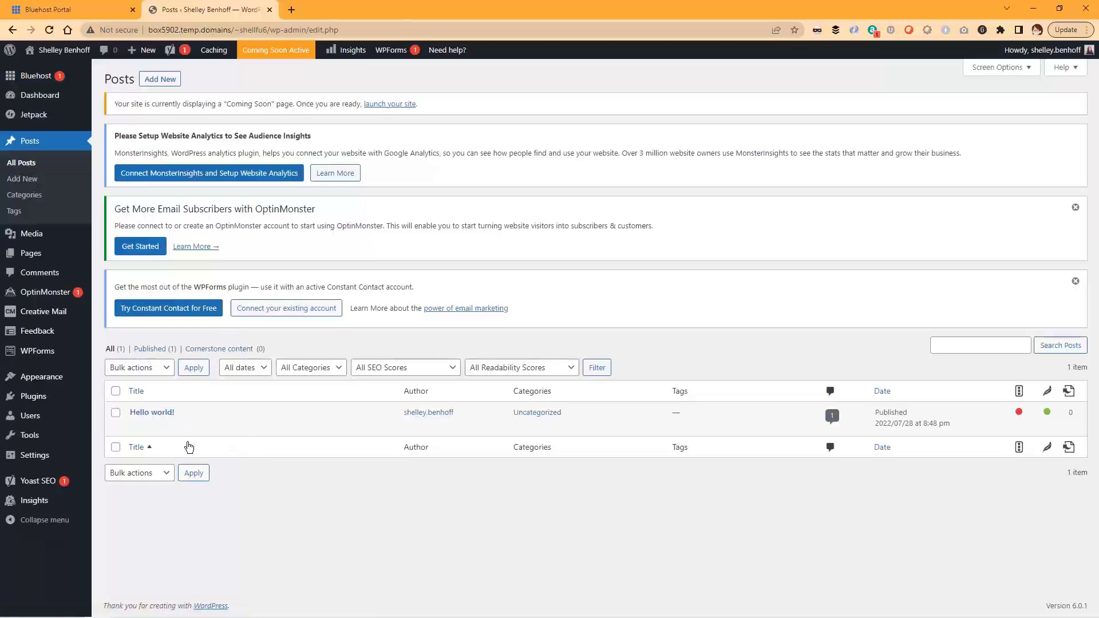
{"action": "left_click", "coordinate": [136, 427]}
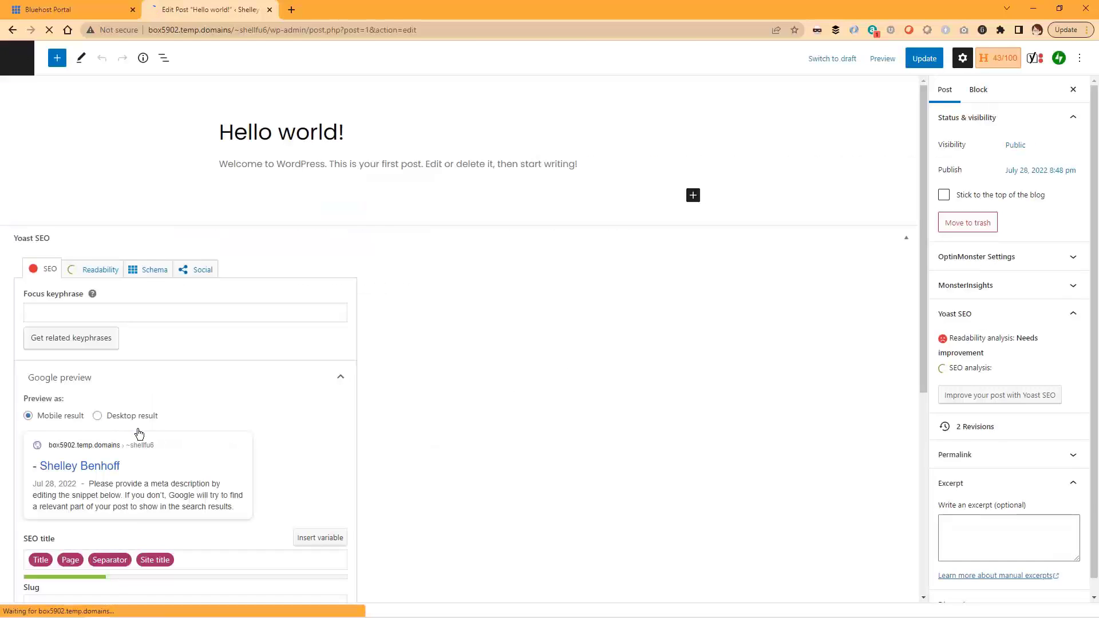
Set Hello World Featured Image.png as the post's featured image with the alt text "Hello World Blog Post"
{"action": "scroll", "coordinate": [1027, 321], "scroll_direction": "down", "scroll_amount": 3}
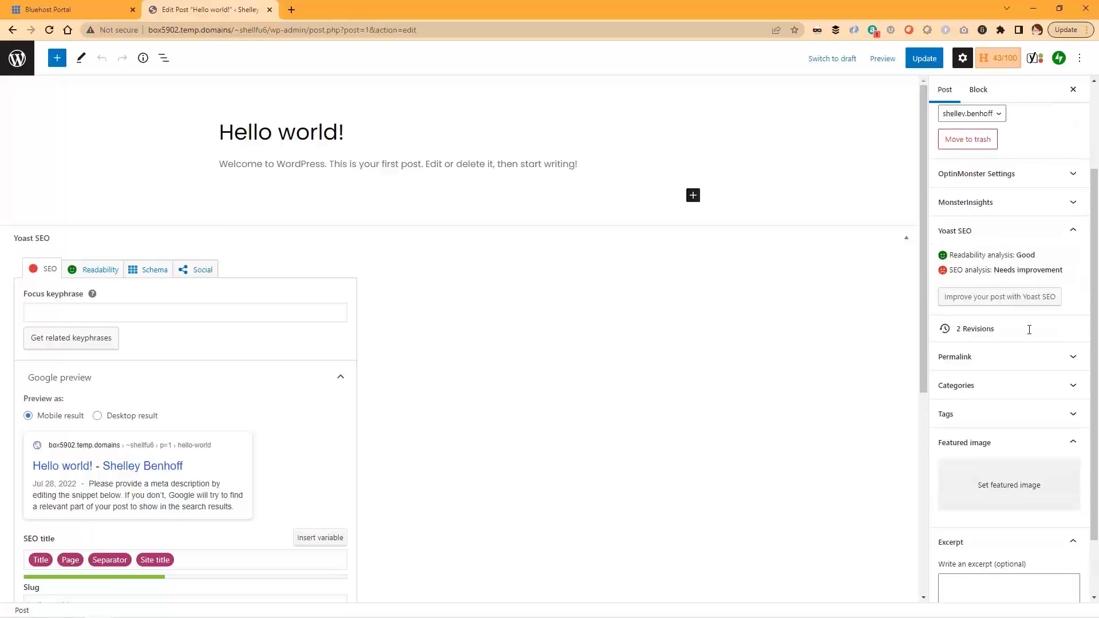
{"action": "left_click", "coordinate": [1015, 416]}
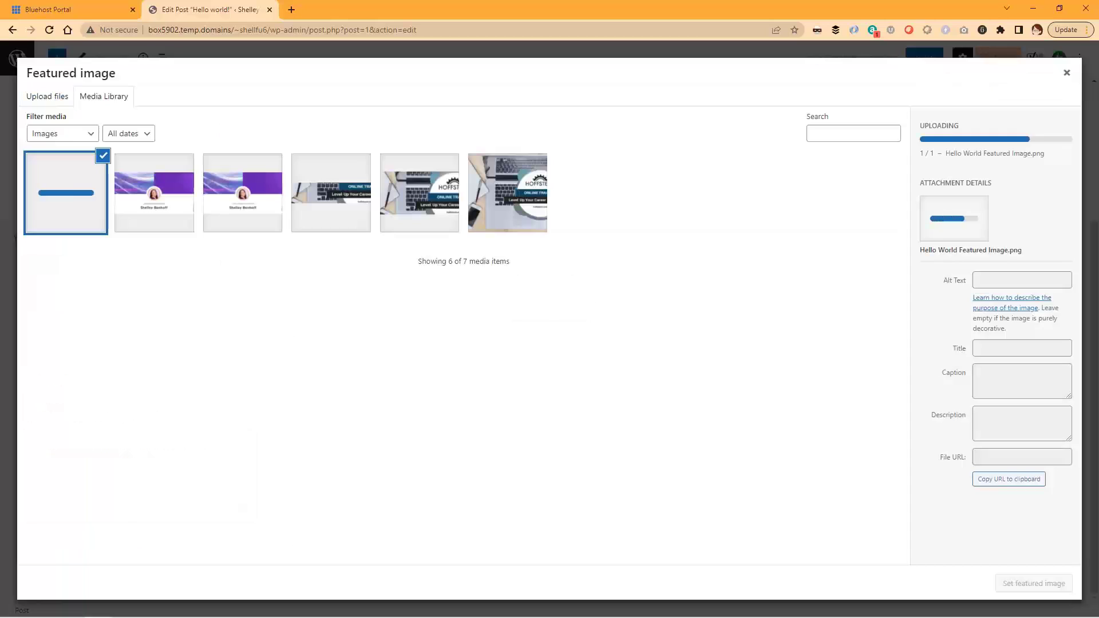
{"action": "left_click", "coordinate": [1042, 265]}
{"action": "type", "text": "Hello World Blog Post"}
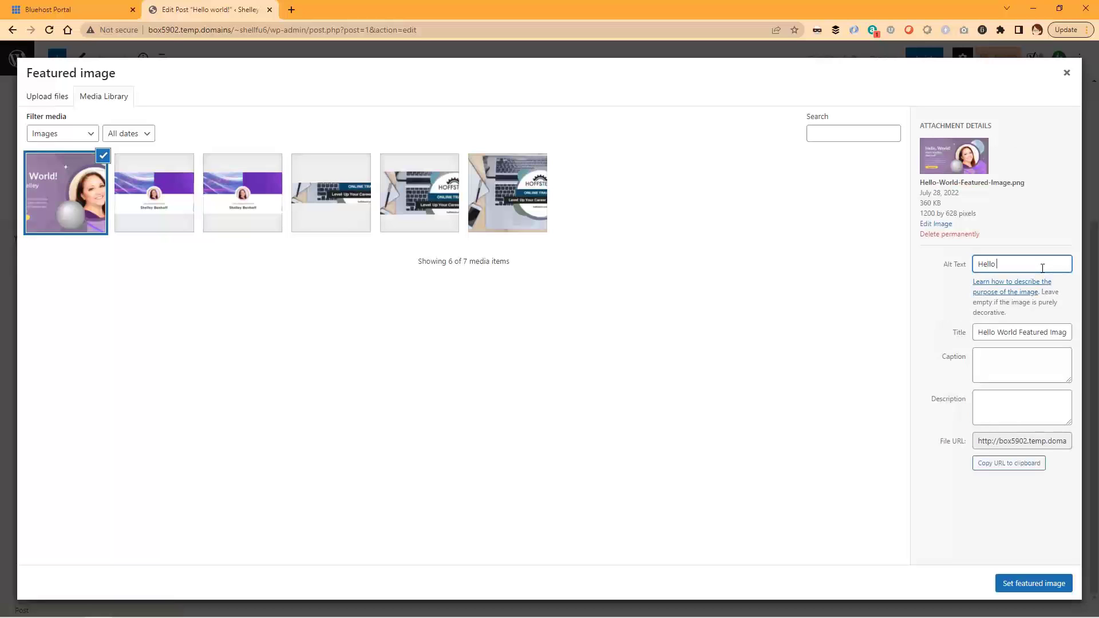
{"action": "left_click", "coordinate": [1013, 584]}
Add the excerpt "This is the excerpt for the Hello World blog post." and update the post
{"action": "scroll", "coordinate": [1038, 517], "scroll_direction": "down", "scroll_amount": 1}
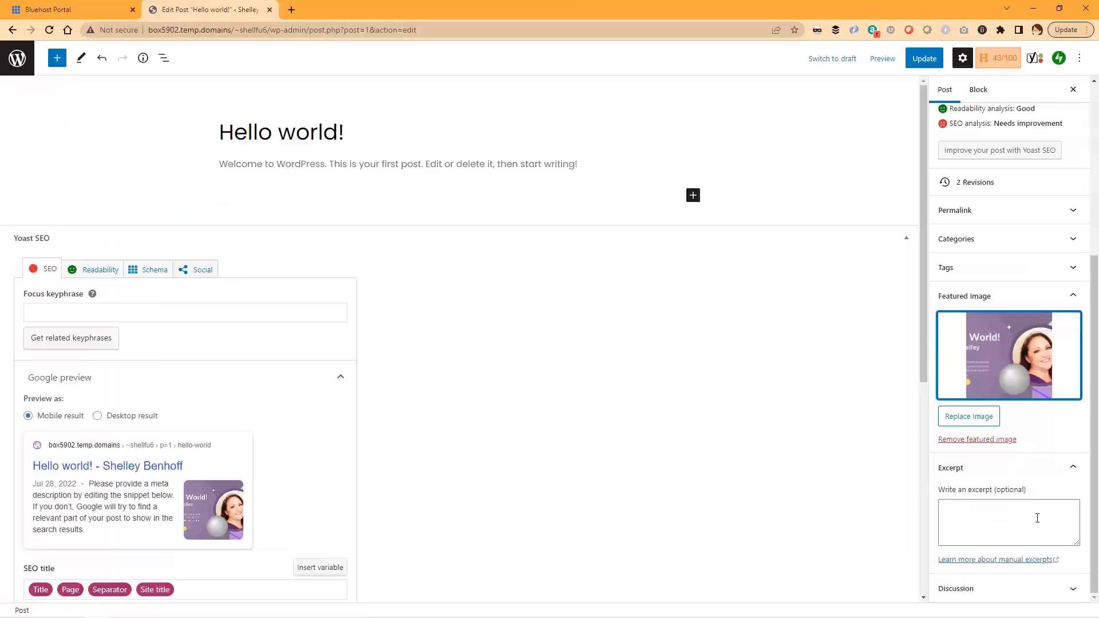
{"action": "left_click", "coordinate": [1062, 517]}
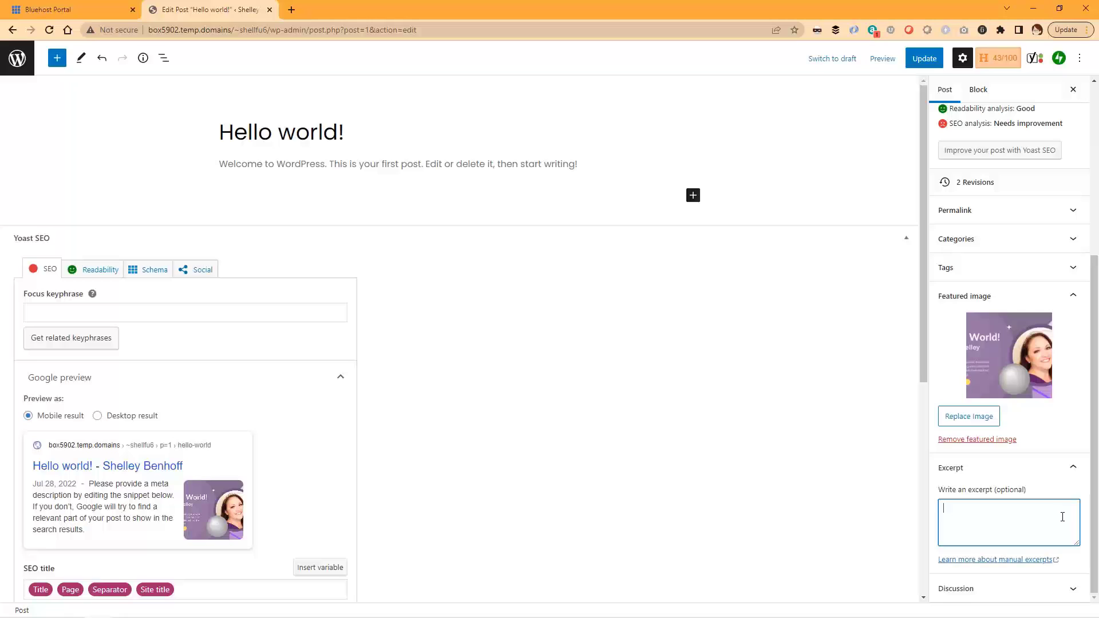
{"action": "type", "text": "This is the excerpt for the Hello World blog post"}
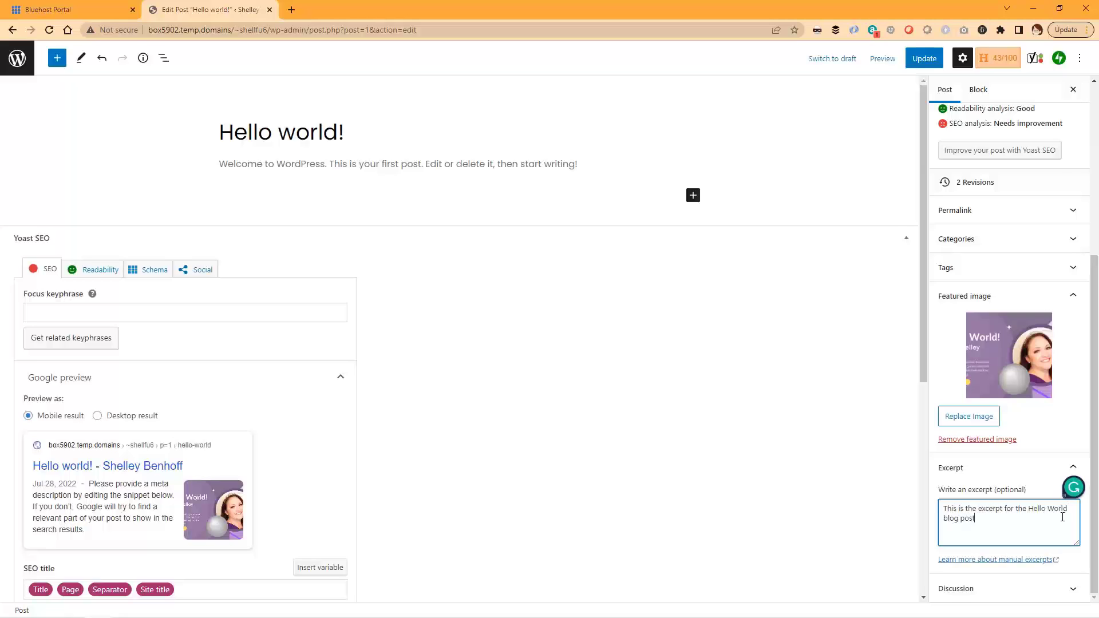
{"action": "type", "text": "."}
{"action": "left_click", "coordinate": [924, 59]}
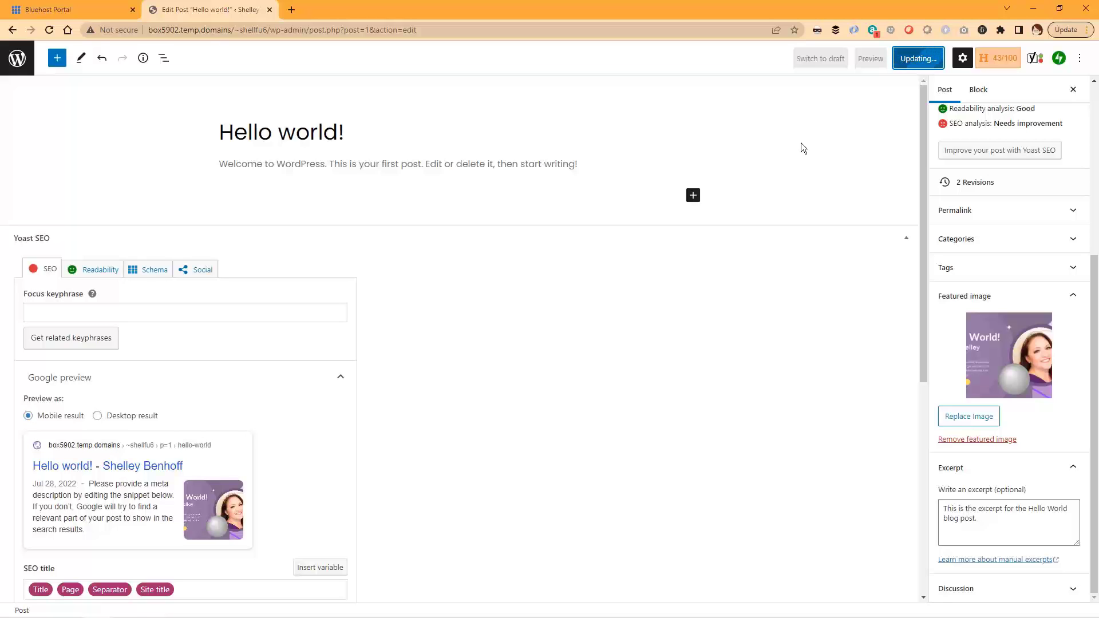
Leave the post editor and launch the site to take it out of Coming Soon mode
{"action": "left_click", "coordinate": [17, 58]}
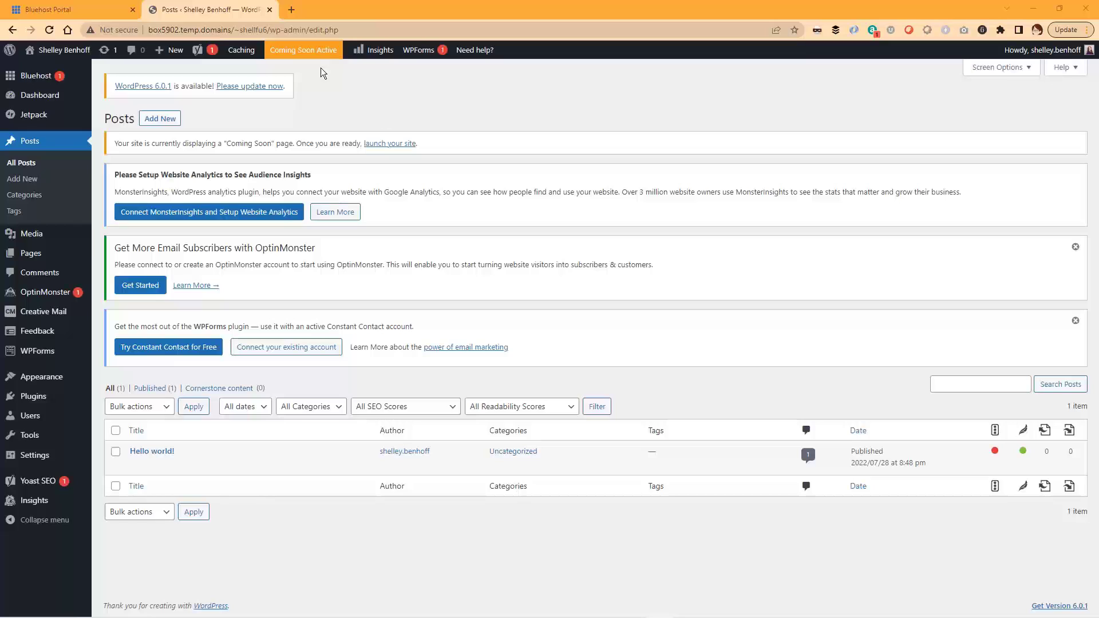
{"action": "left_click", "coordinate": [305, 53]}
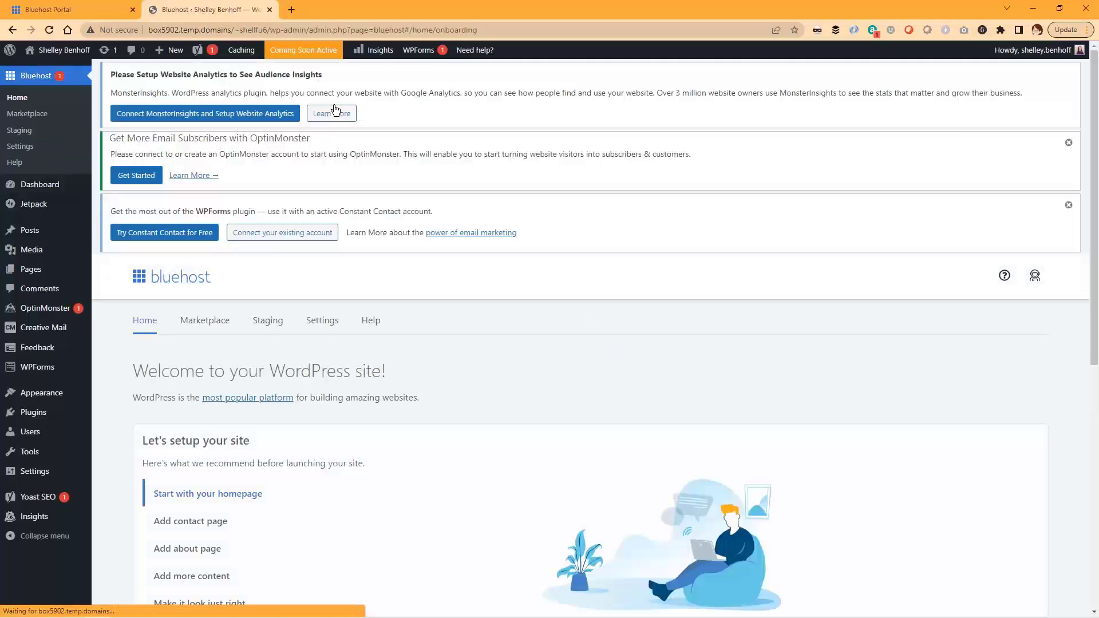
{"action": "scroll", "coordinate": [438, 331], "scroll_direction": "down", "scroll_amount": 4}
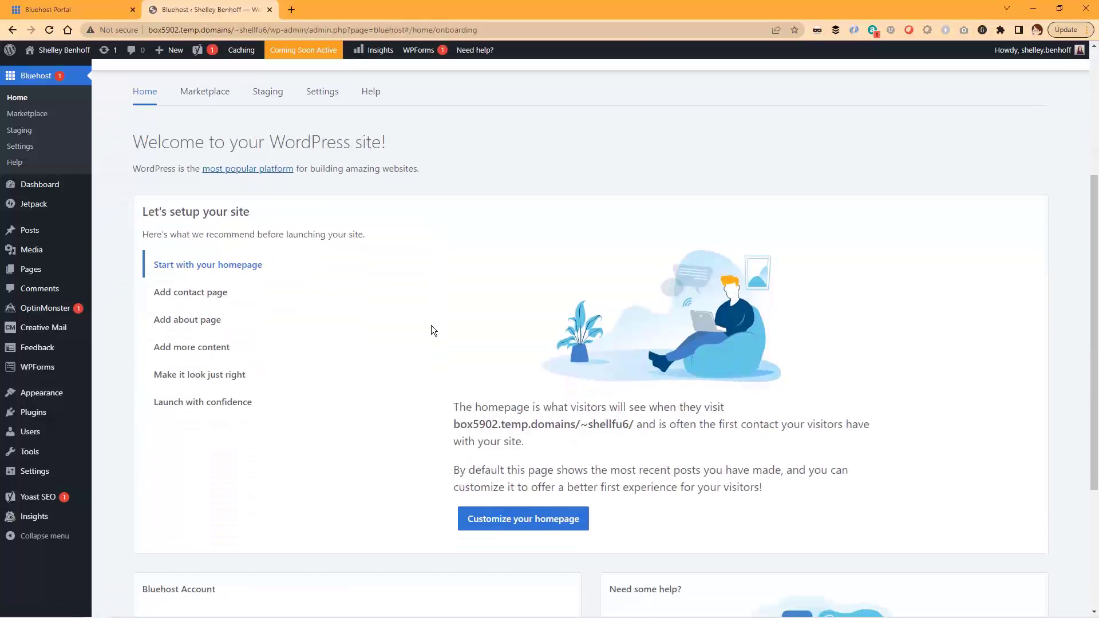
{"action": "left_click", "coordinate": [219, 407]}
{"action": "left_click", "coordinate": [504, 519]}
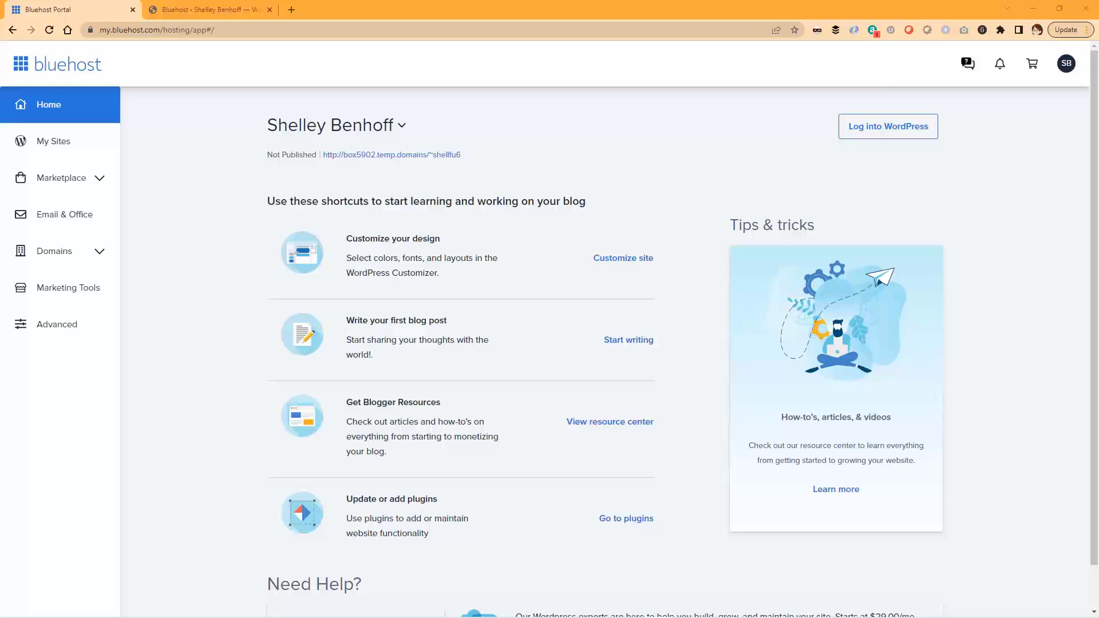
Open the site's management page in the Bluehost Portal and view its security settings
{"action": "left_click", "coordinate": [54, 141]}
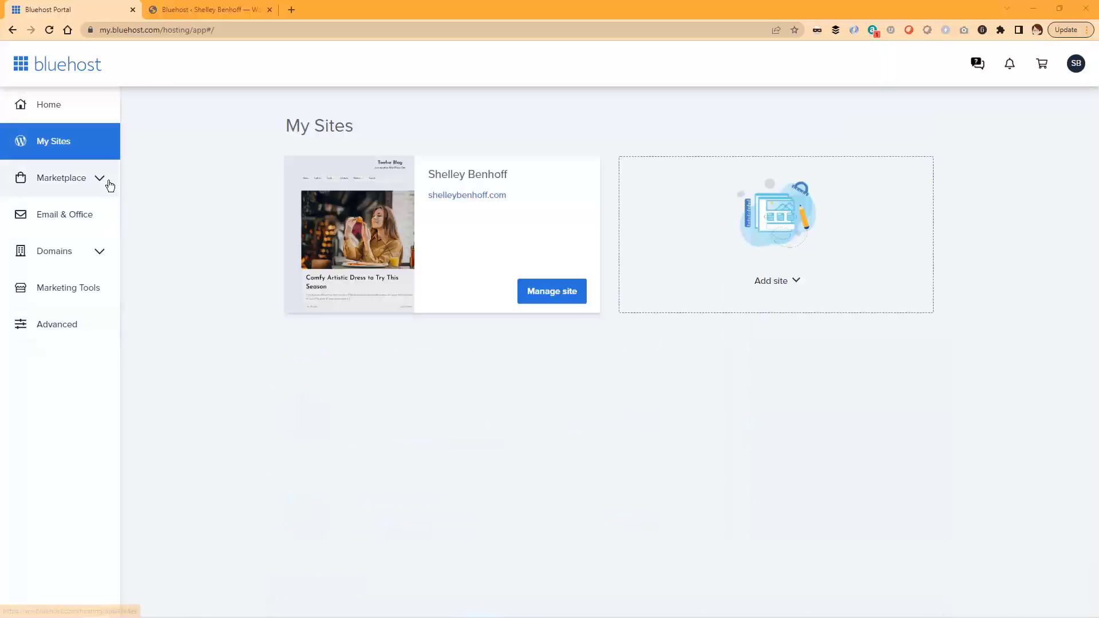
{"action": "left_click", "coordinate": [544, 292]}
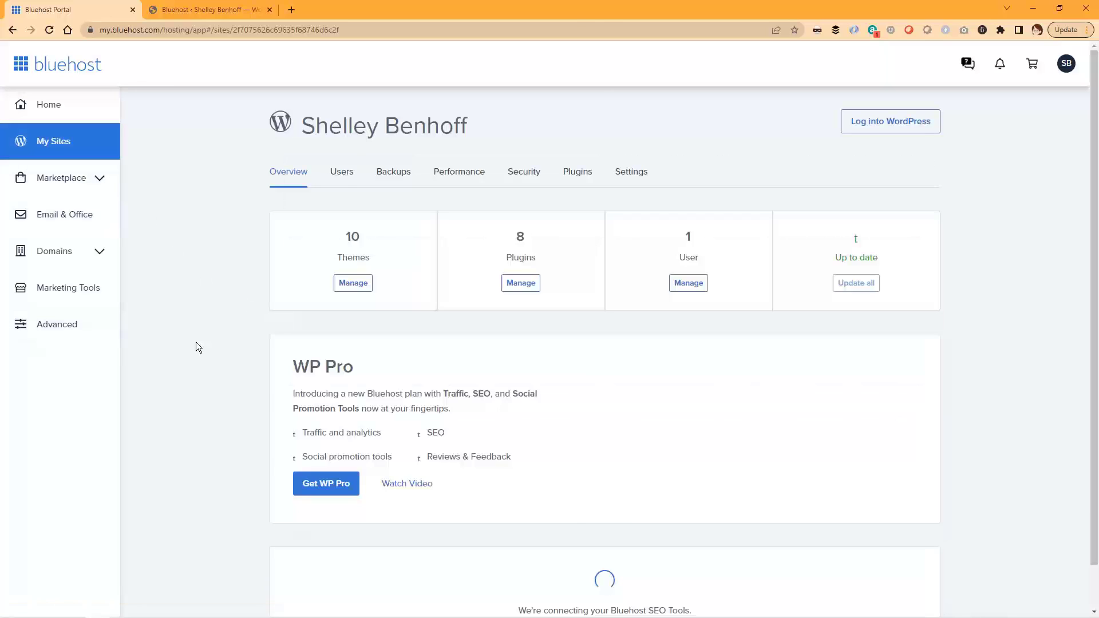
{"action": "left_click", "coordinate": [526, 172]}
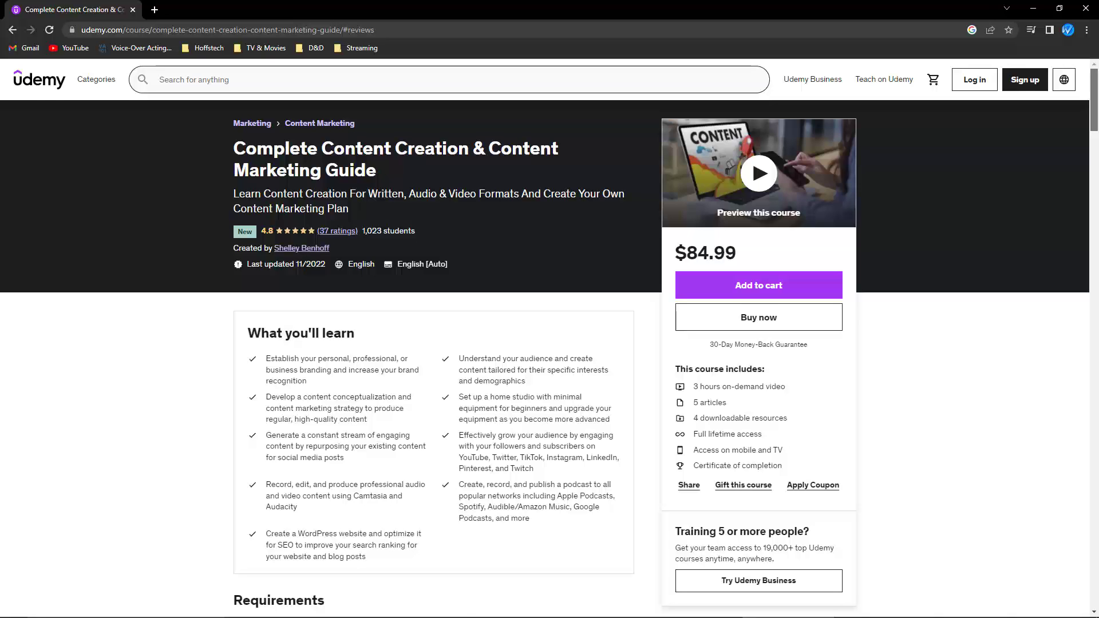
Review the Udemy page of the Complete Content Creation & Content Marketing Guide, from its description through the course content sections
{"action": "scroll", "coordinate": [549, 337], "scroll_direction": "down", "scroll_amount": 3}
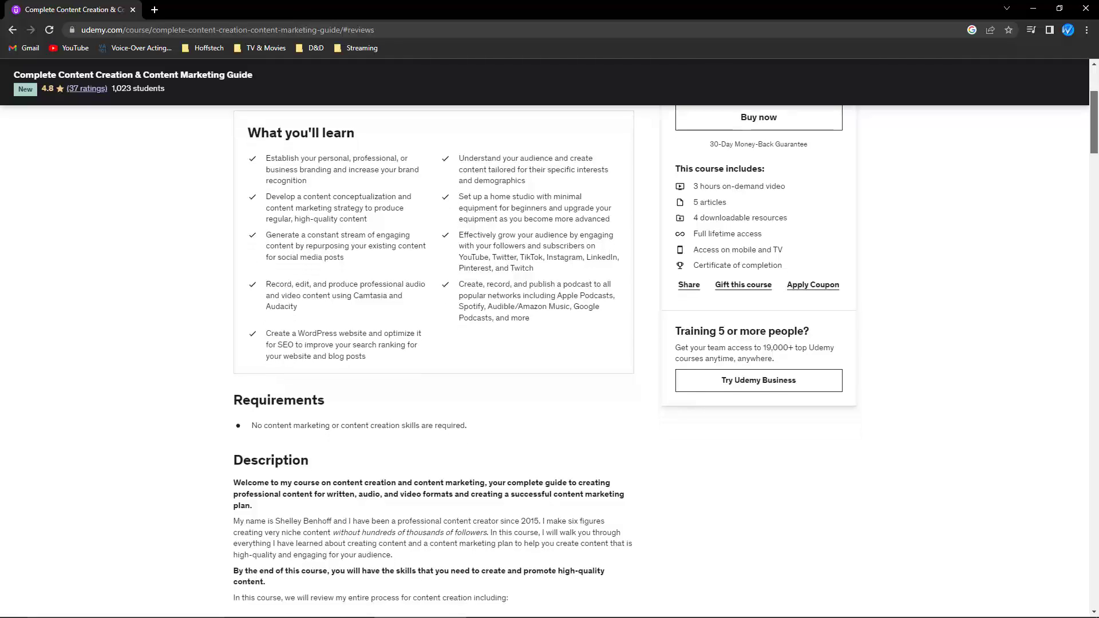
{"action": "scroll", "coordinate": [435, 360], "scroll_direction": "down", "scroll_amount": 2}
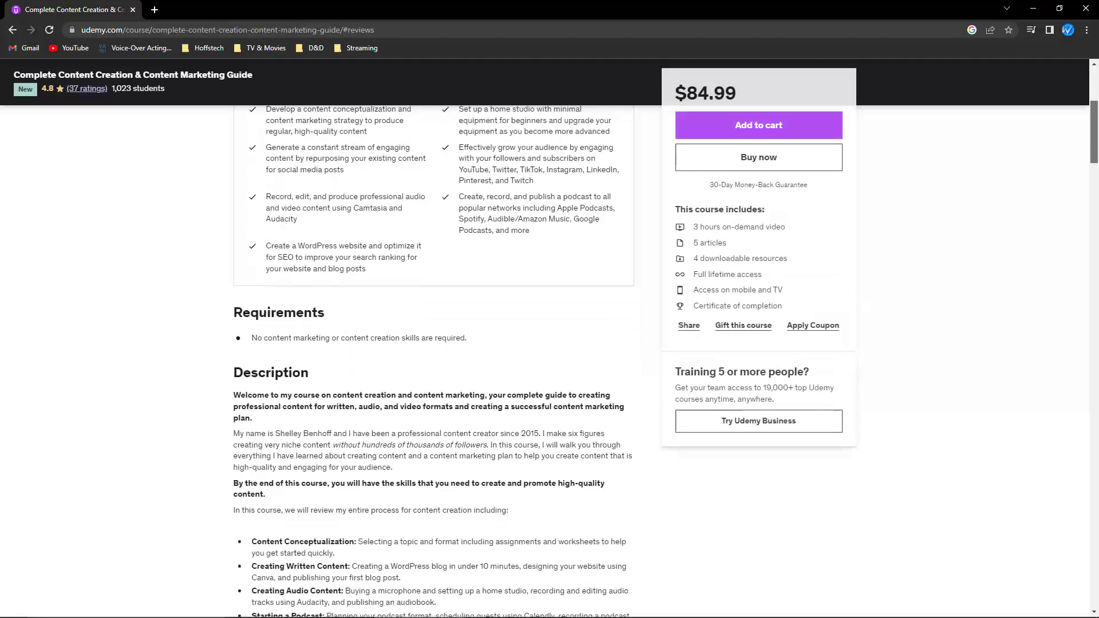
{"action": "scroll", "coordinate": [435, 361], "scroll_direction": "down", "scroll_amount": 5}
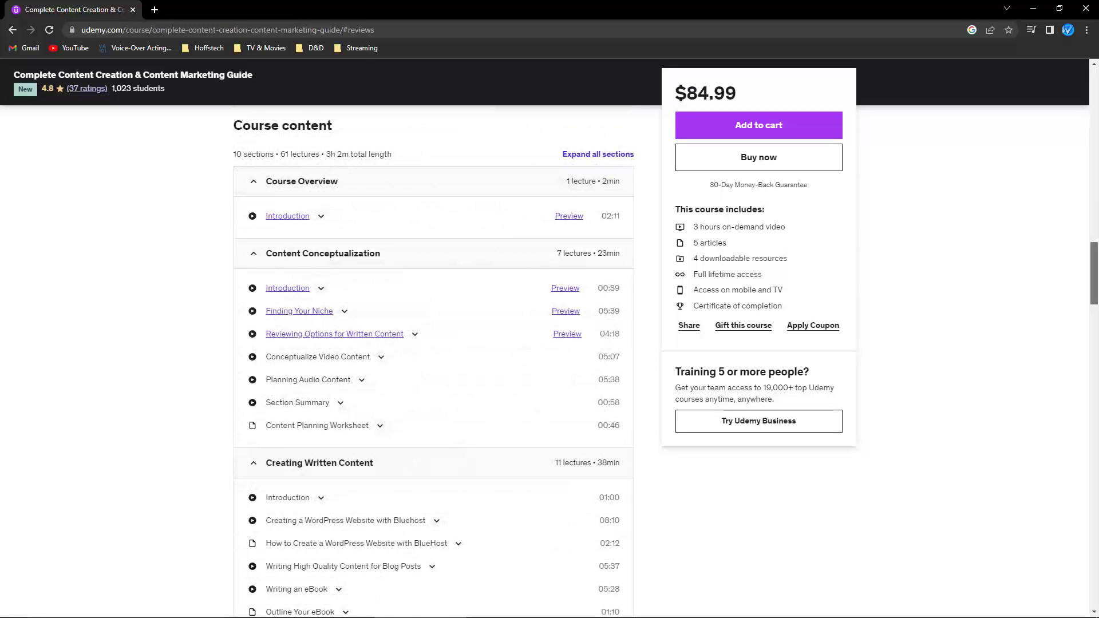
{"action": "scroll", "coordinate": [433, 367], "scroll_direction": "down", "scroll_amount": 2}
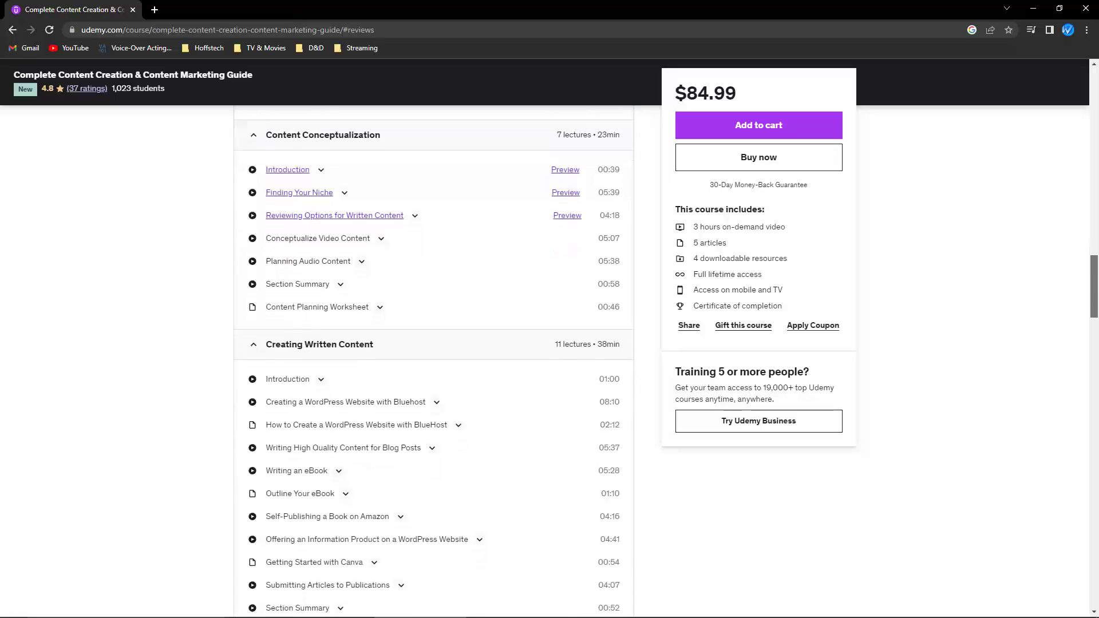
{"action": "scroll", "coordinate": [433, 366], "scroll_direction": "down", "scroll_amount": 4}
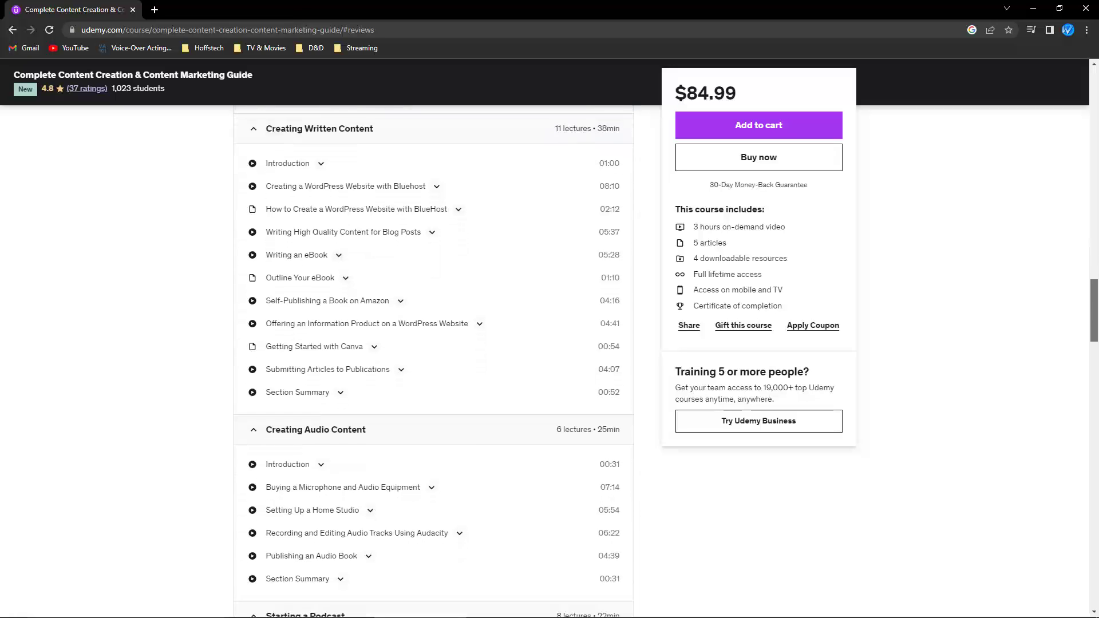
{"action": "scroll", "coordinate": [433, 367], "scroll_direction": "down", "scroll_amount": 4}
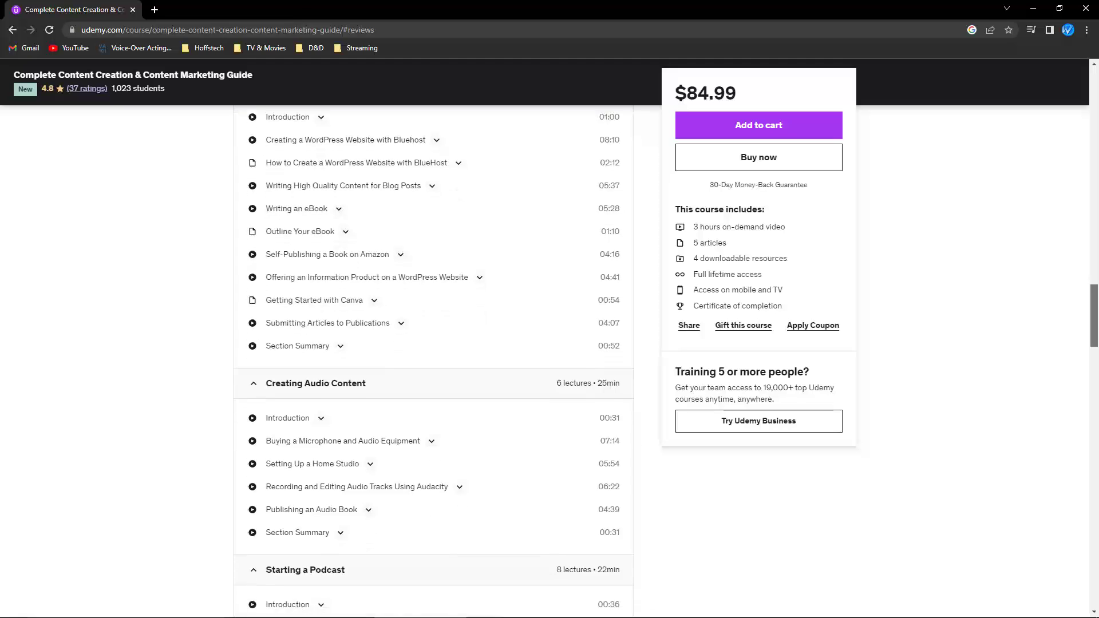
{"action": "scroll", "coordinate": [433, 367], "scroll_direction": "down", "scroll_amount": 1}
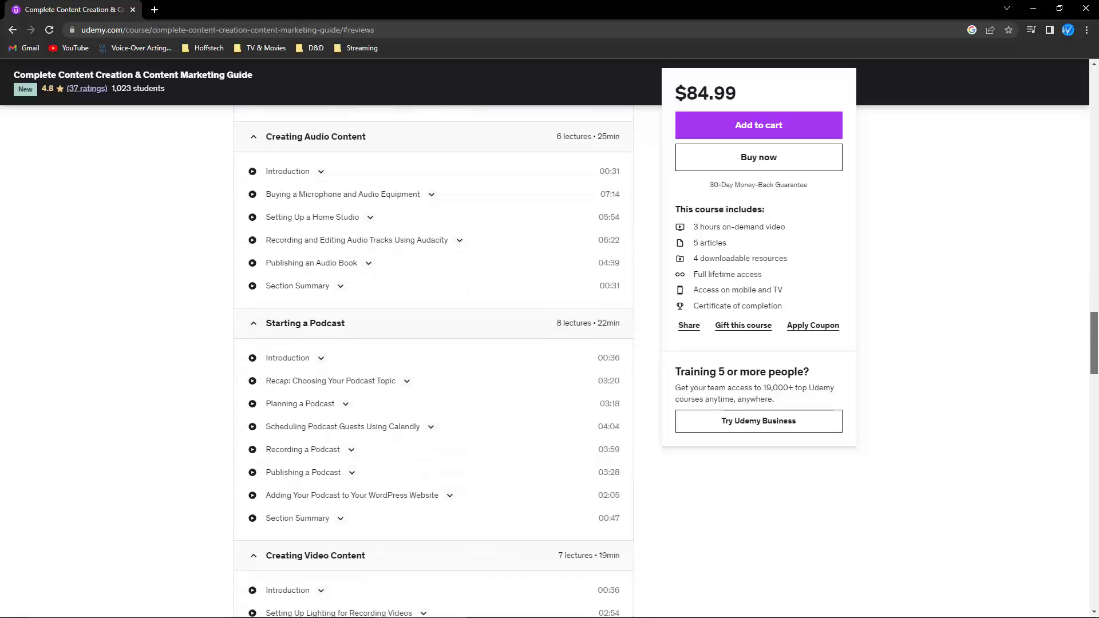
{"action": "scroll", "coordinate": [434, 367], "scroll_direction": "down", "scroll_amount": 5}
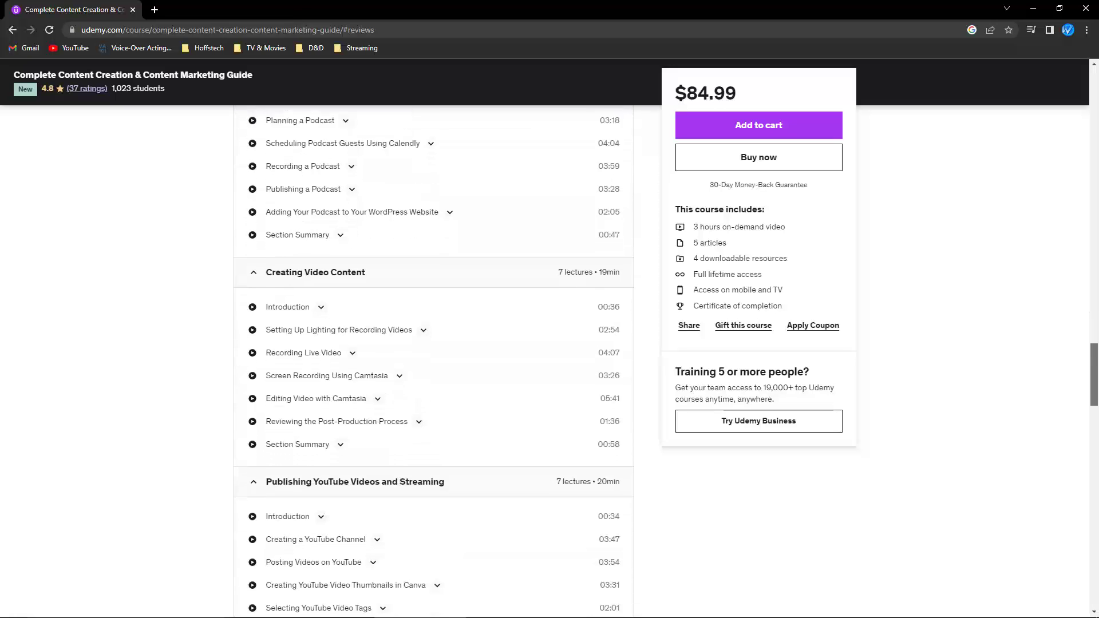
{"action": "scroll", "coordinate": [433, 367], "scroll_direction": "down", "scroll_amount": 3}
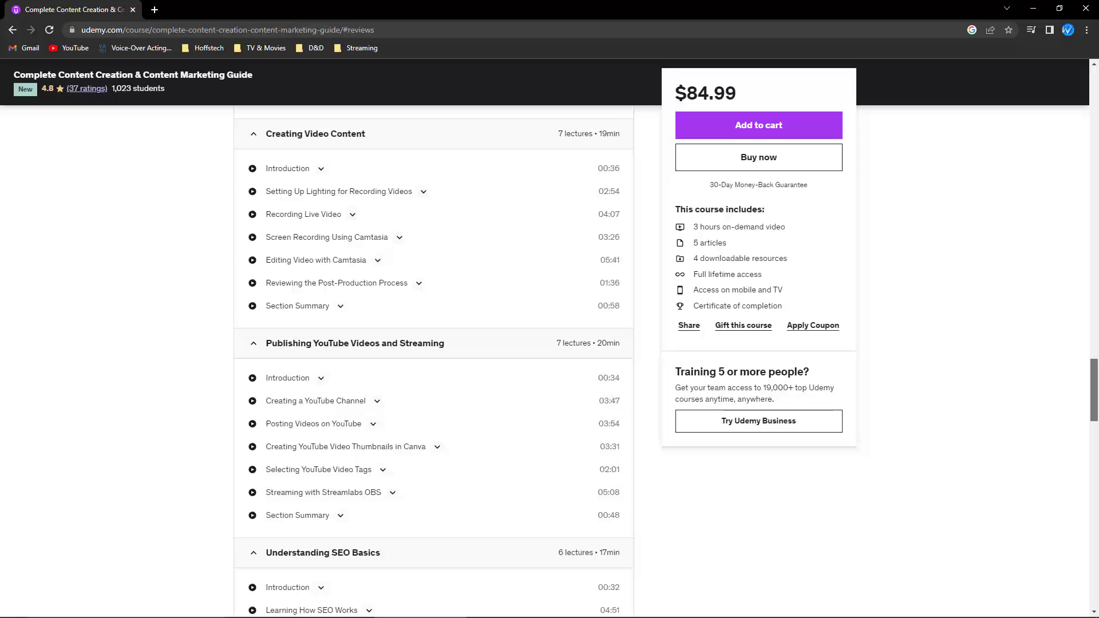
{"action": "scroll", "coordinate": [433, 366], "scroll_direction": "down", "scroll_amount": 8}
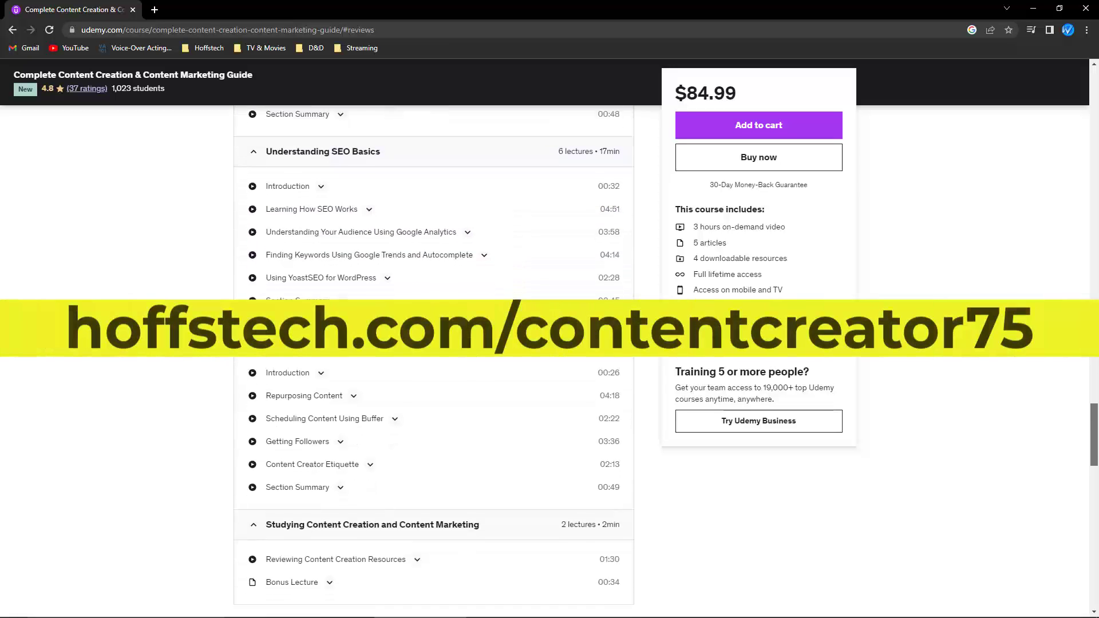